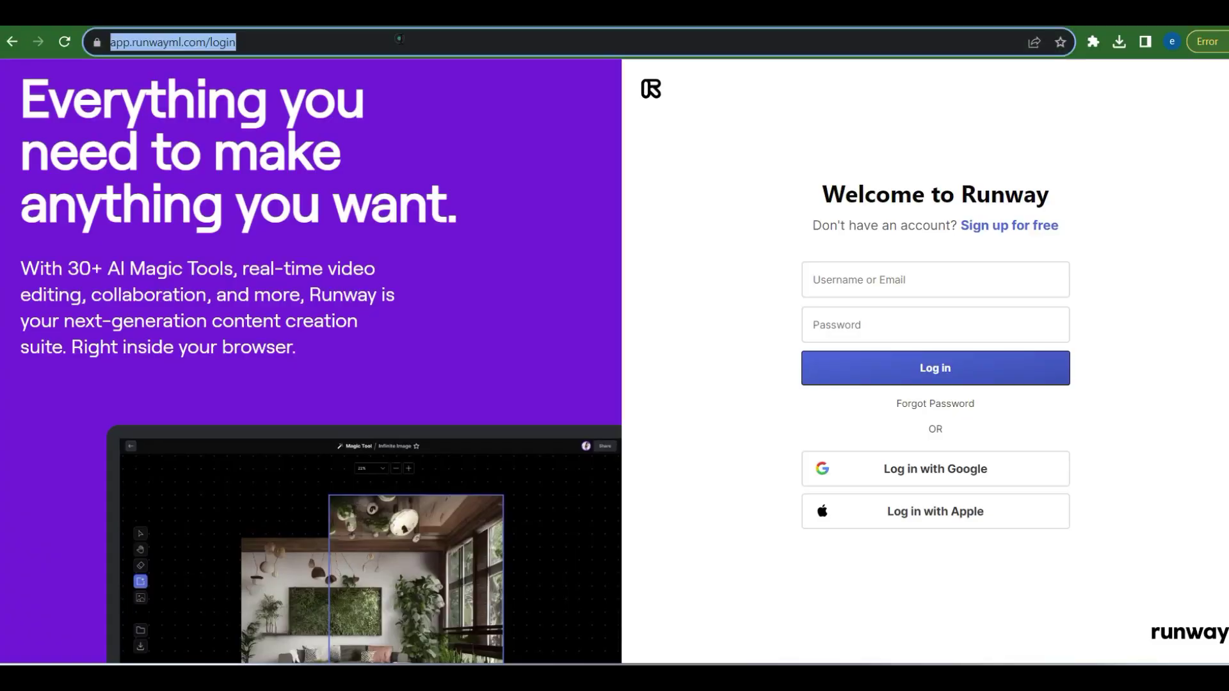
# Go to runwayml.com and log in to reach the Runway Home dashboard
pyautogui.write('run')
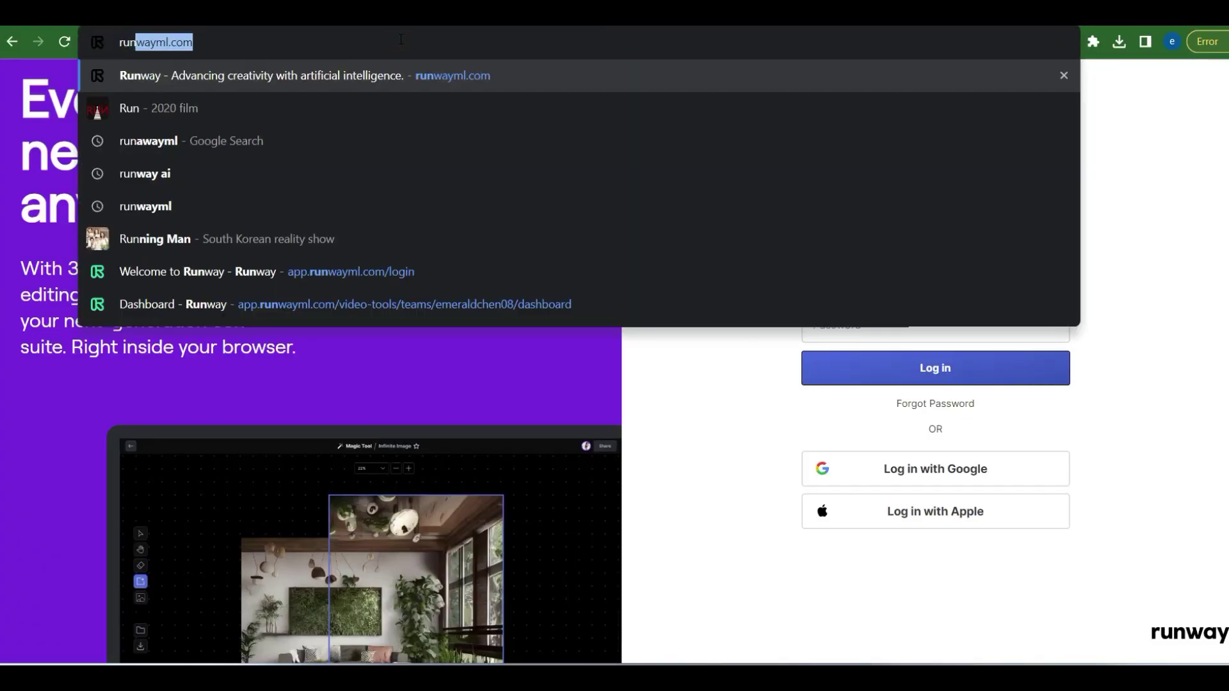
pyautogui.press('Return')
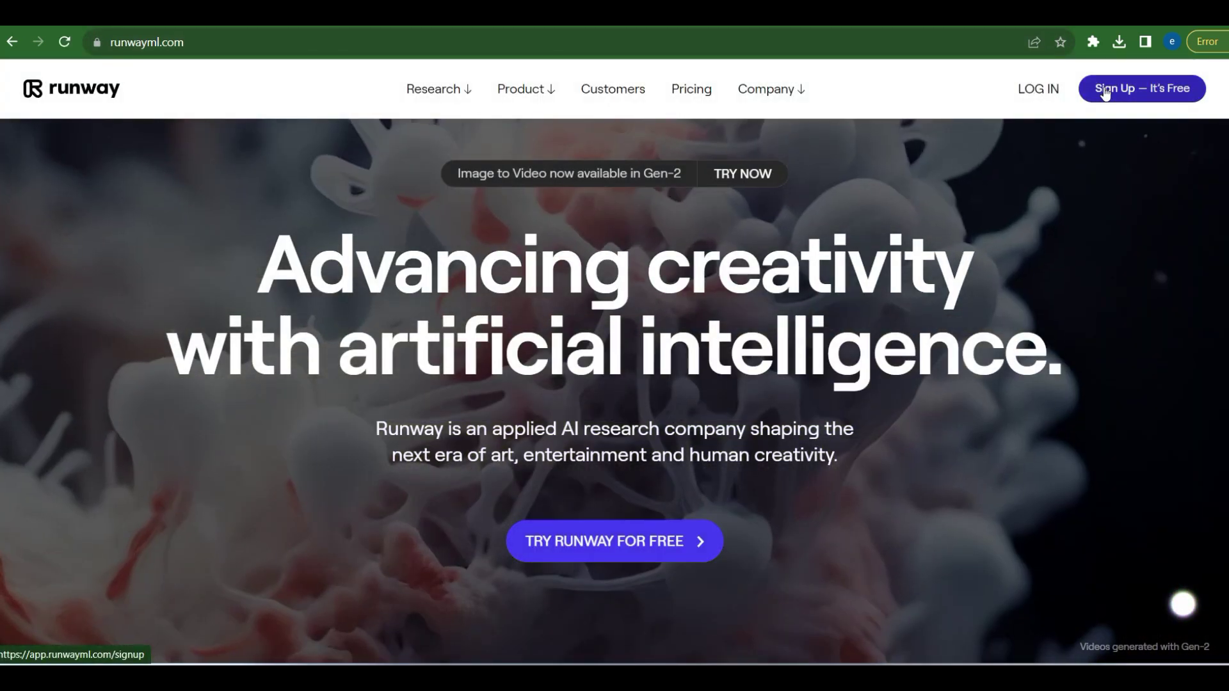
pyautogui.click(1104, 90)
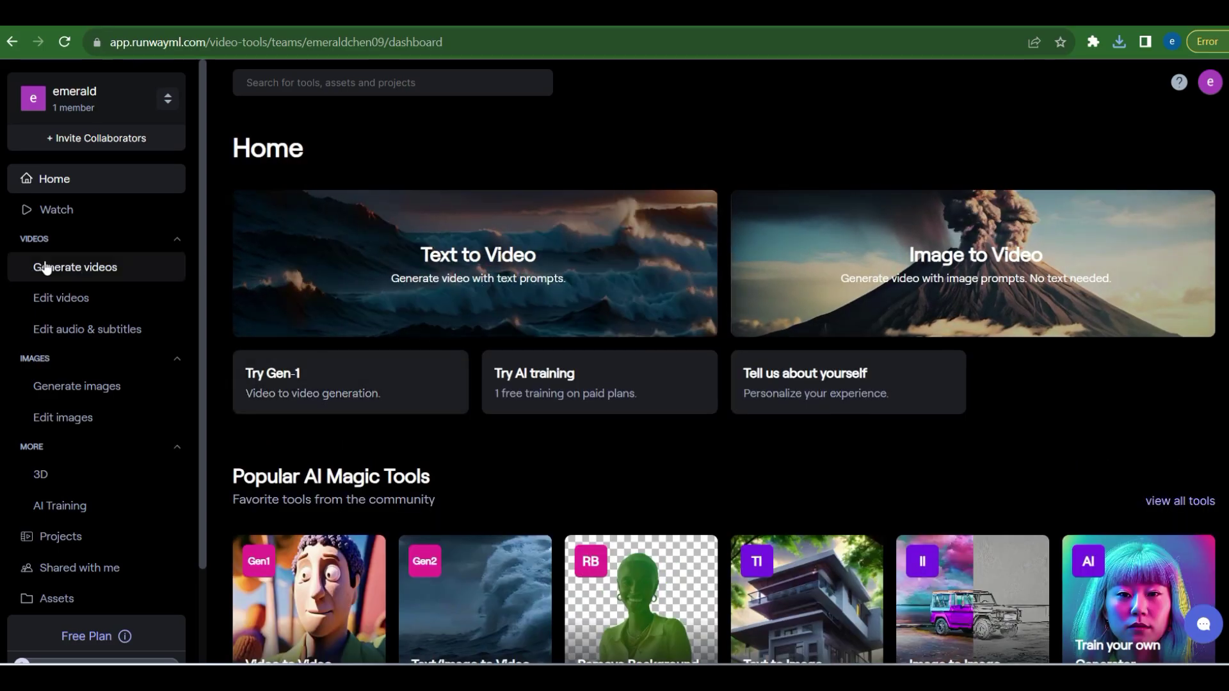
# Open Gen-1 Video to Video, upload blackpink.mp4 as the input, and play it
pyautogui.scroll(-2, 52, 308)
pyautogui.scroll(-3, 221, 393)
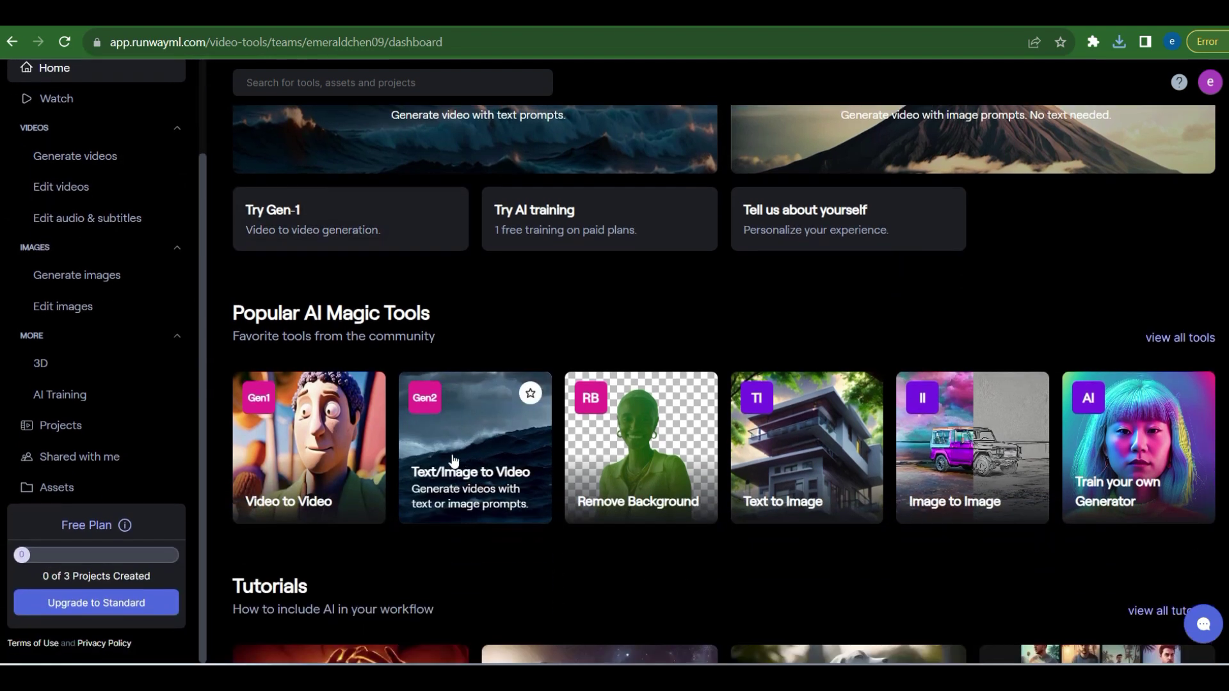
pyautogui.click(313, 468)
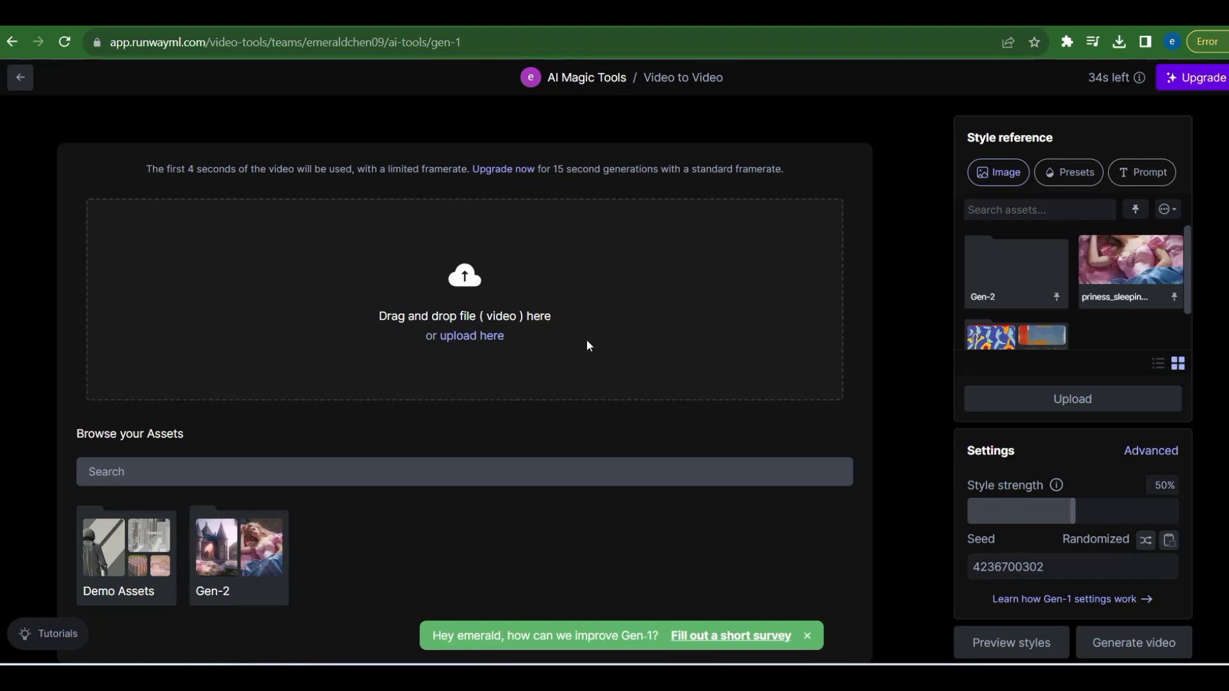
pyautogui.click(485, 338)
pyautogui.doubleClick(697, 291)
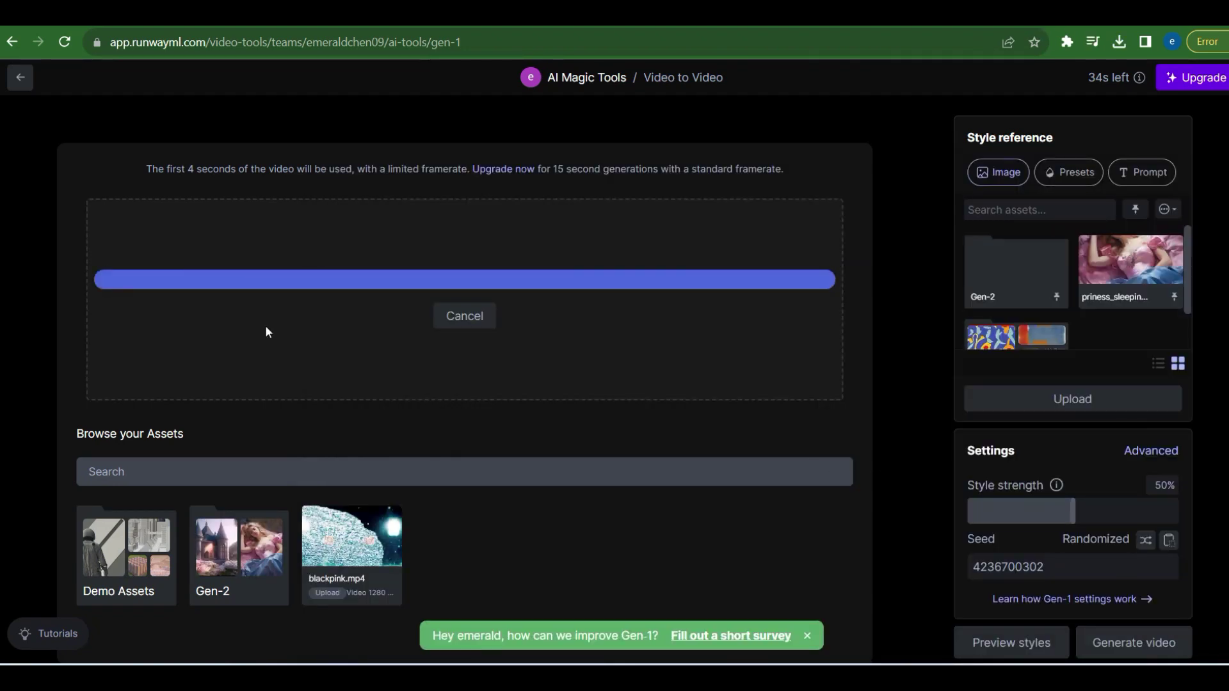
pyautogui.scroll(-1, 874, 431)
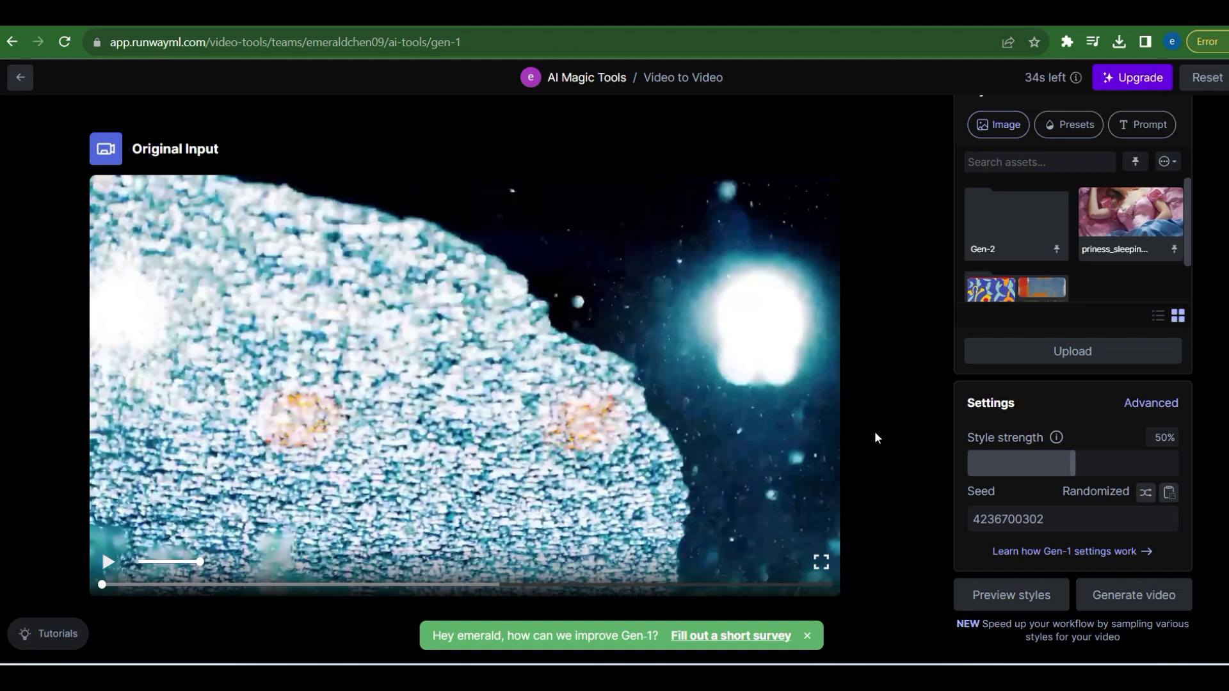
pyautogui.click(109, 561)
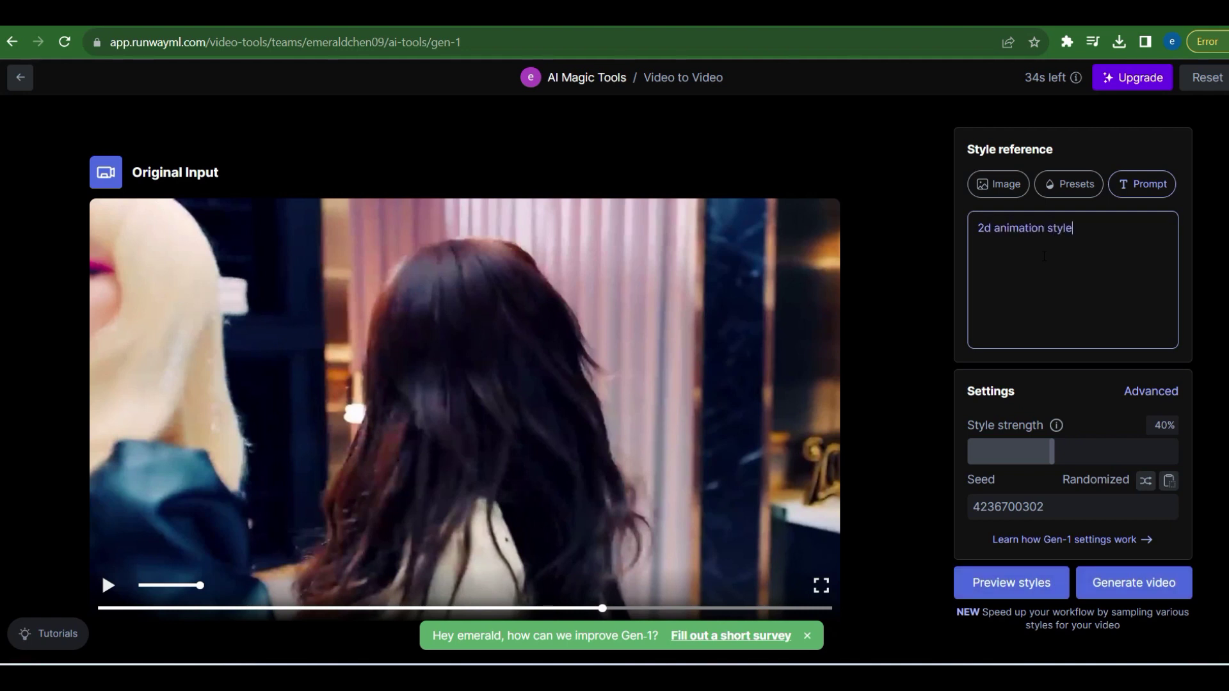
# Generate four cartoon previews from the '2d animation style' prompt at 40% style strength
pyautogui.click(1023, 584)
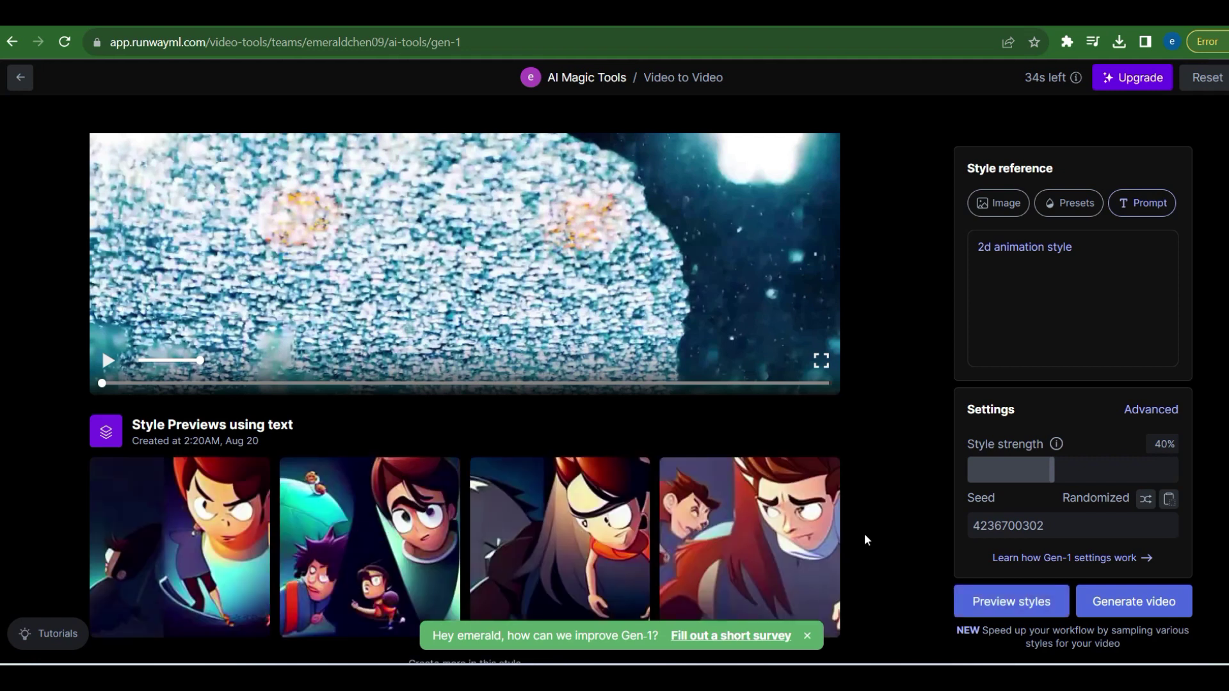
pyautogui.scroll(-1, 864, 539)
pyautogui.scroll(1, 864, 539)
# In Advanced settings, set the cyberpunk city image from Demo Images as the style reference
pyautogui.moveTo(739, 544)
pyautogui.click(750, 611)
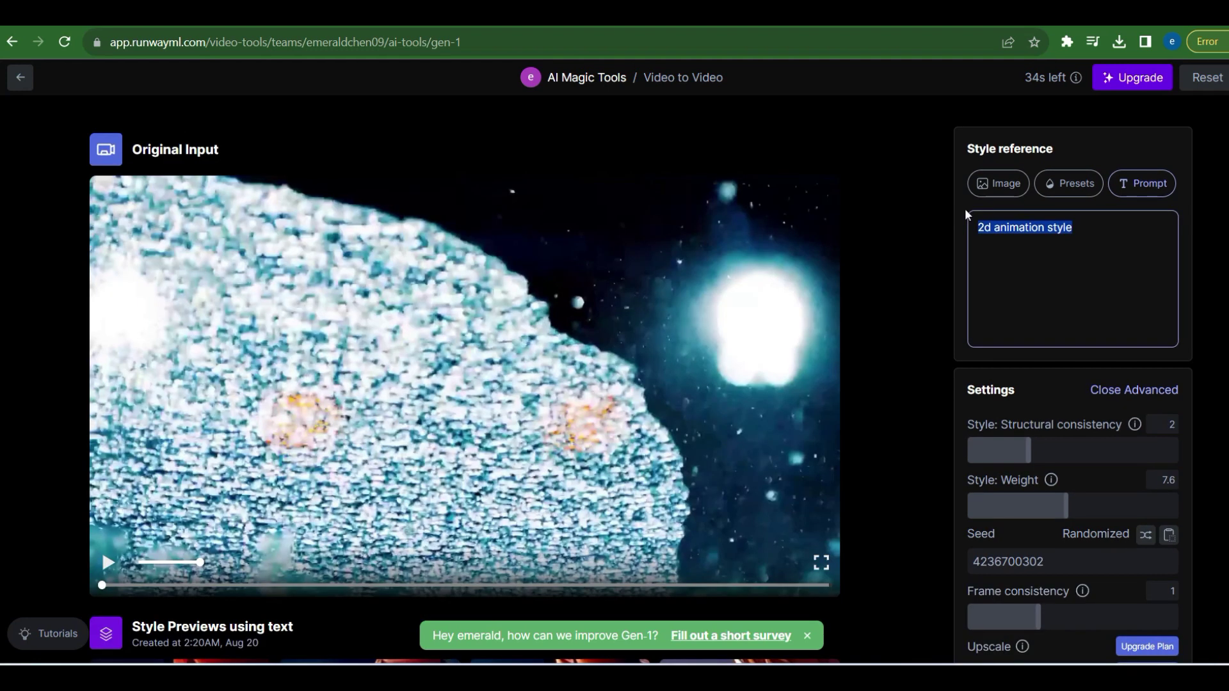
pyautogui.click(996, 186)
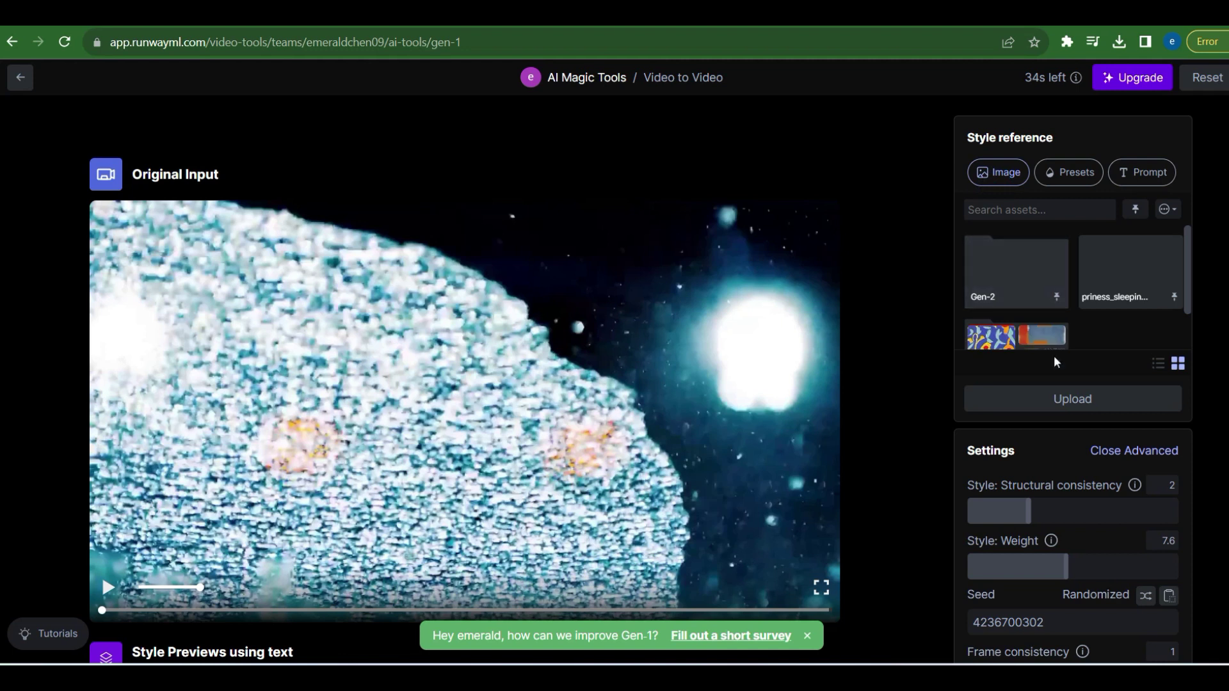
pyautogui.click(1039, 292)
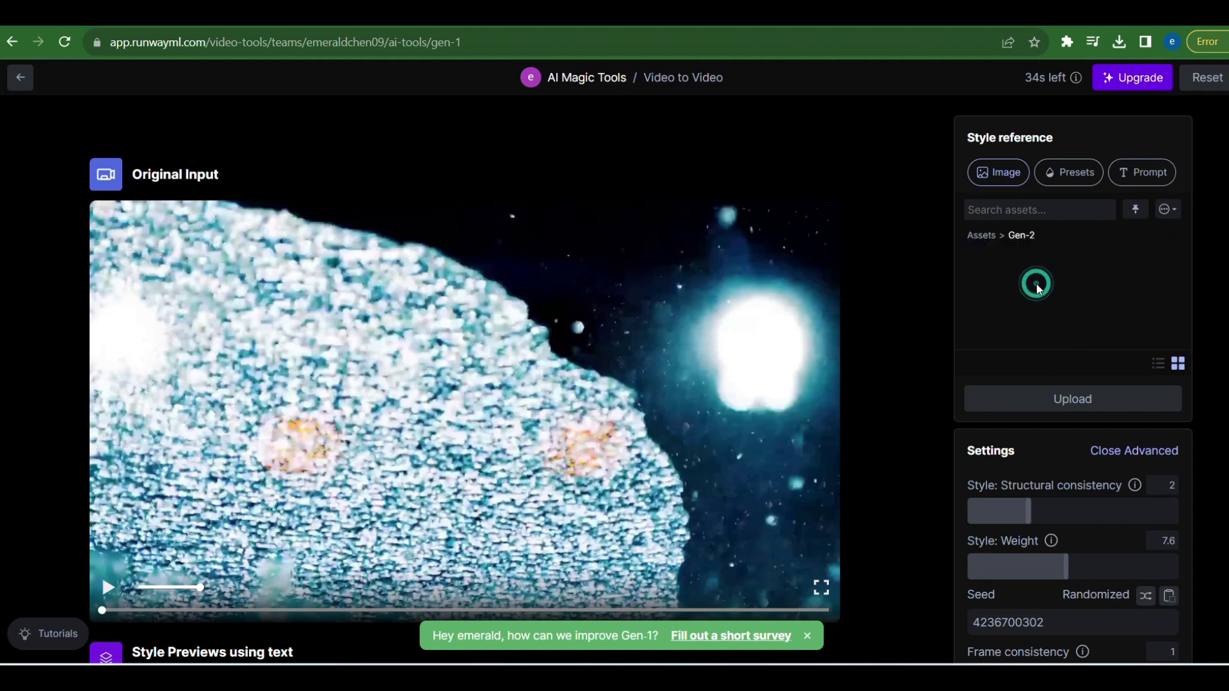
pyautogui.click(986, 238)
pyautogui.scroll(-1, 1016, 333)
pyautogui.click(1016, 317)
pyautogui.scroll(-5, 1081, 307)
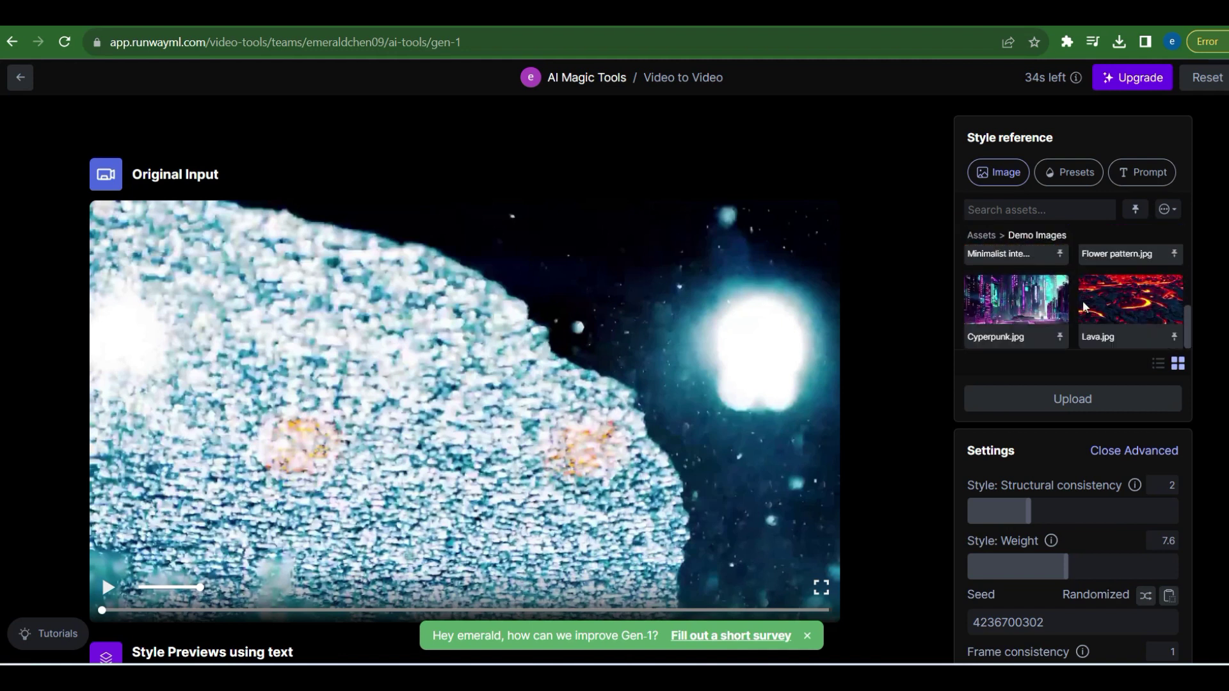
pyautogui.scroll(3, 1083, 308)
pyautogui.click(1145, 311)
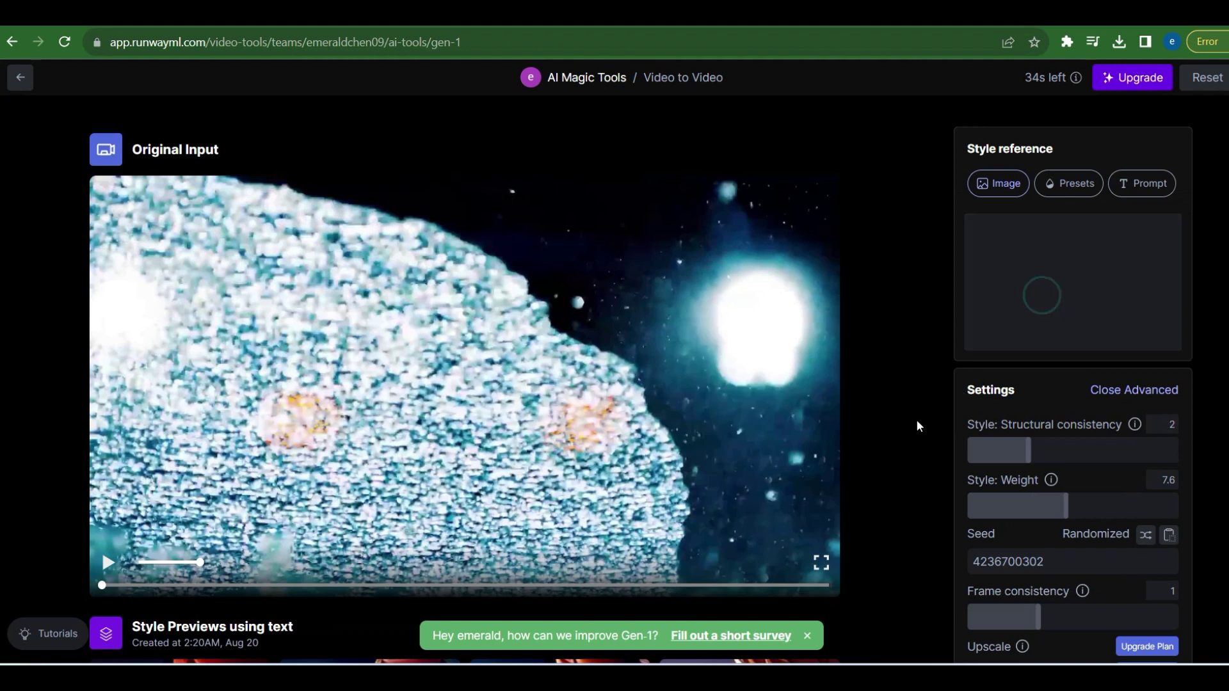
# Generate four neon-city style previews and start a Gen-1 video from one of them
pyautogui.scroll(-4, 919, 425)
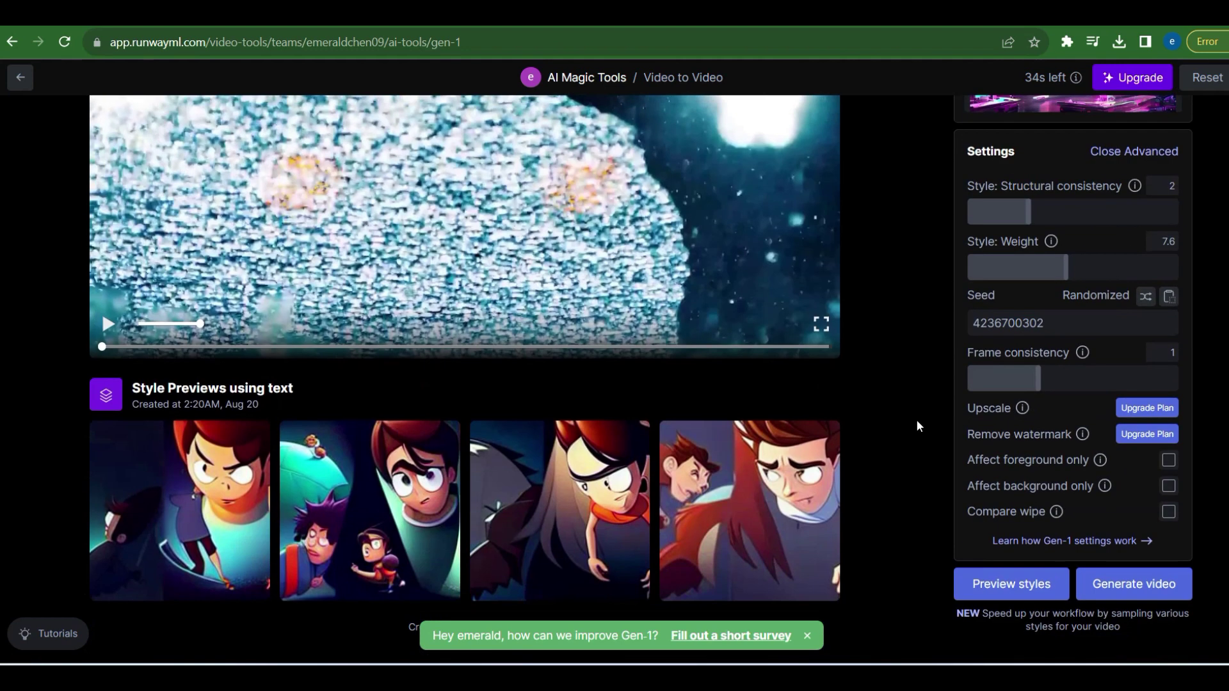
pyautogui.click(1010, 583)
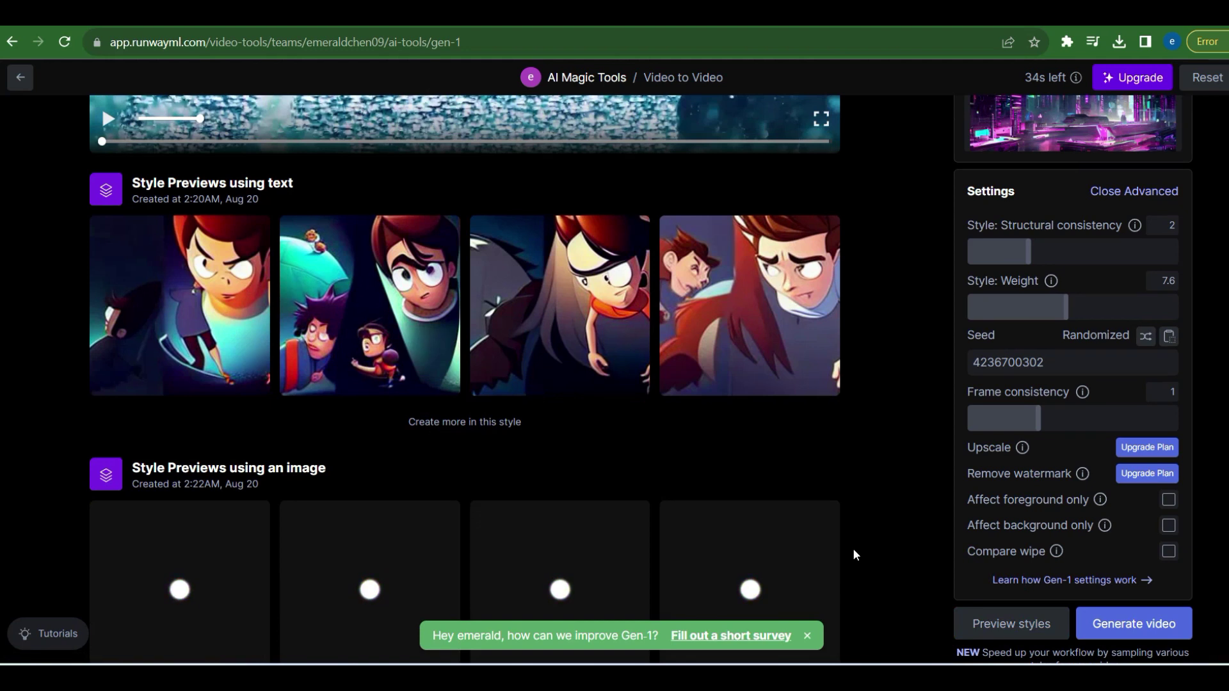
pyautogui.scroll(-1, 853, 549)
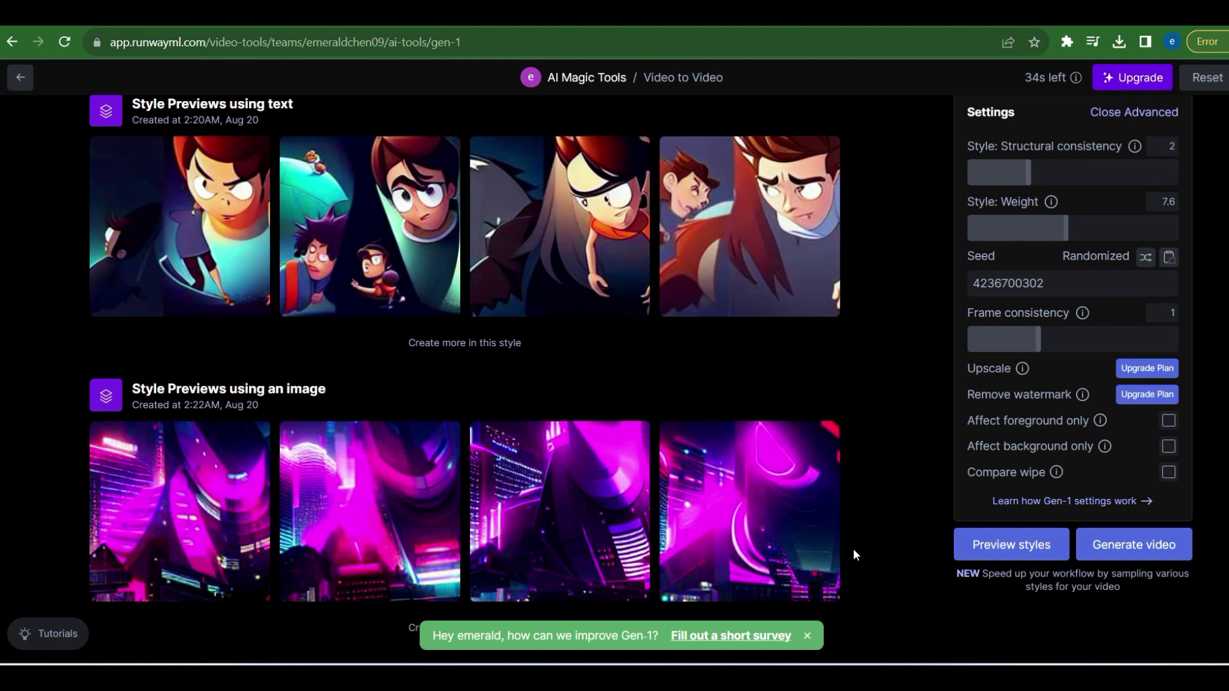
pyautogui.scroll(3, 853, 548)
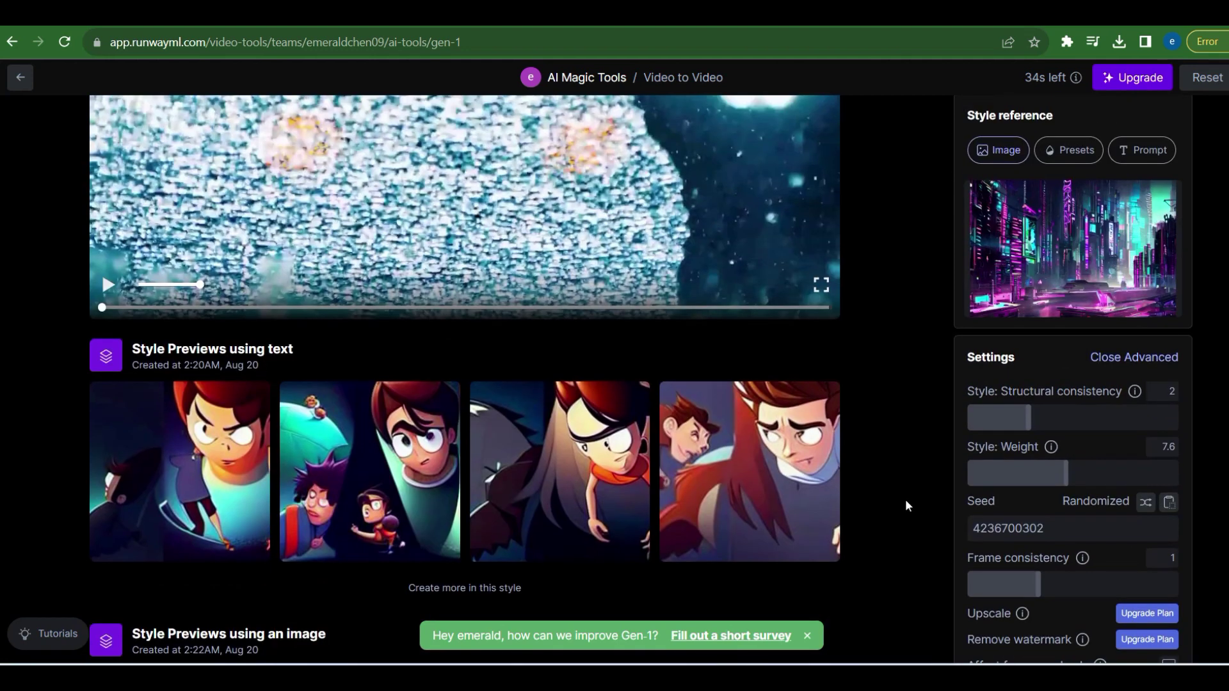
pyautogui.scroll(1, 966, 439)
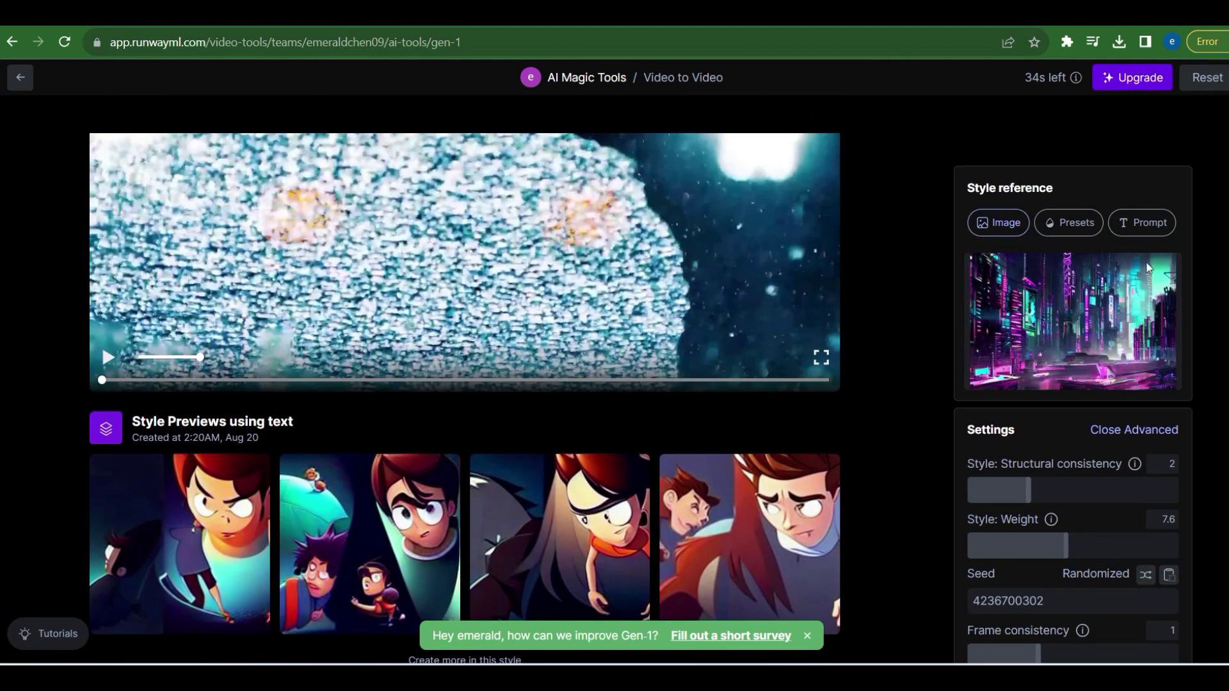
pyautogui.moveTo(1080, 325)
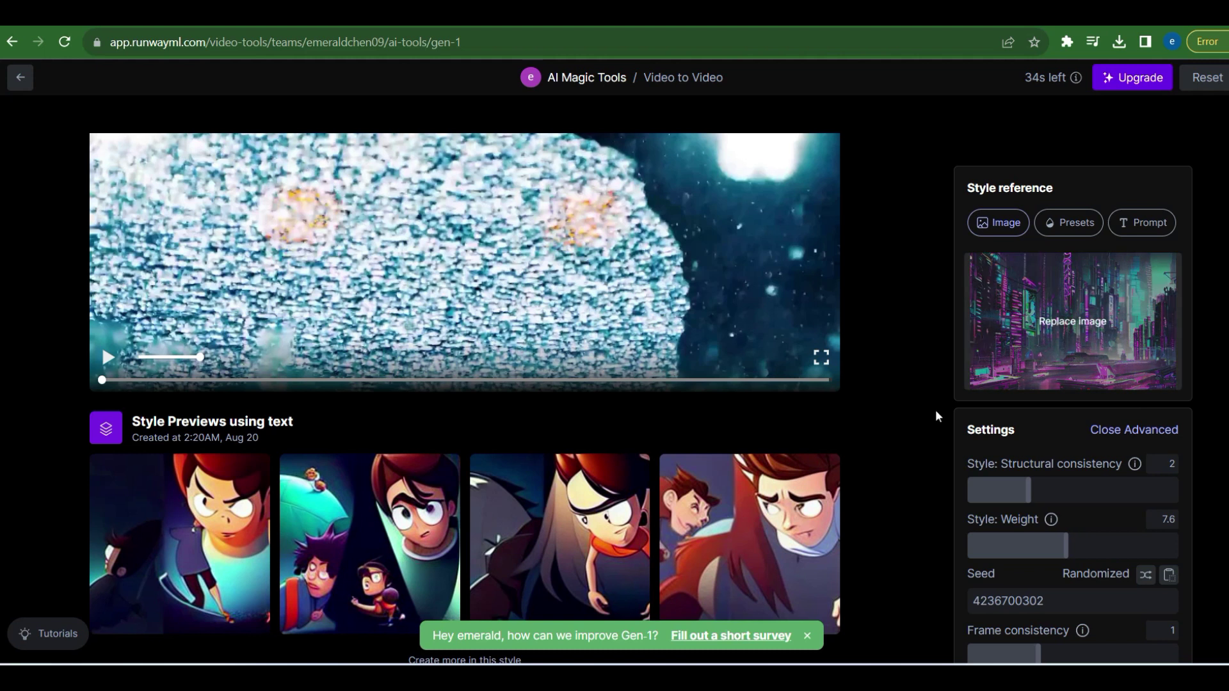
pyautogui.scroll(-4, 887, 443)
pyautogui.moveTo(738, 560)
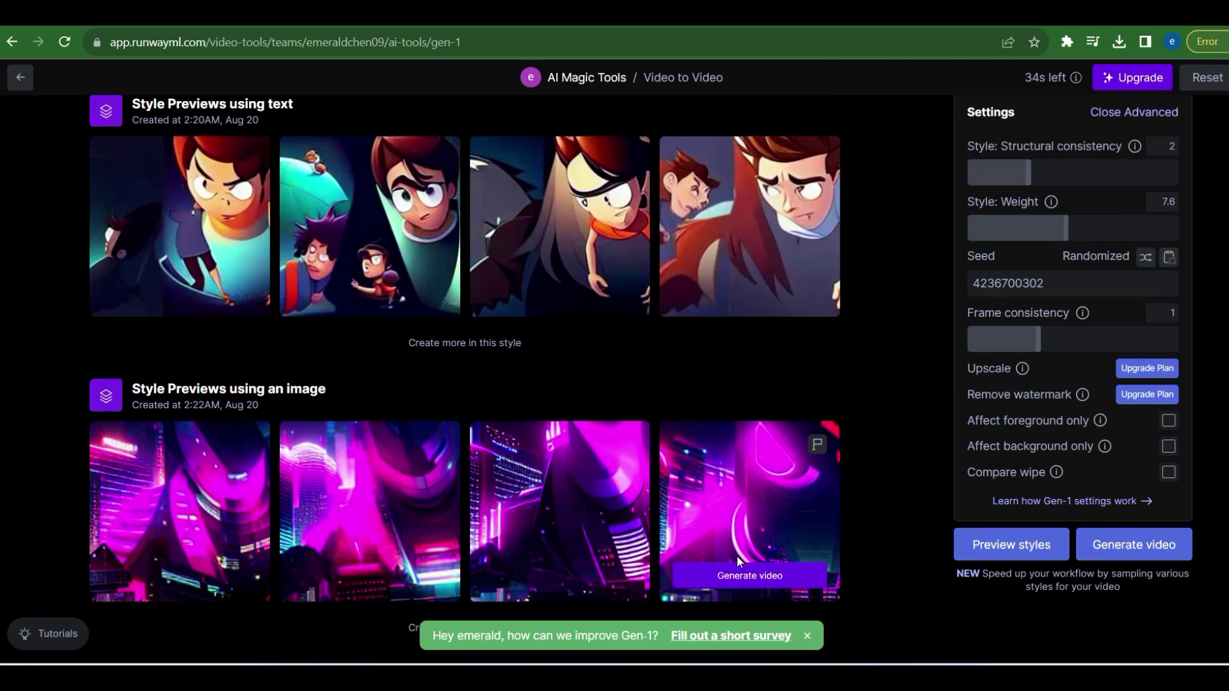
pyautogui.click(563, 575)
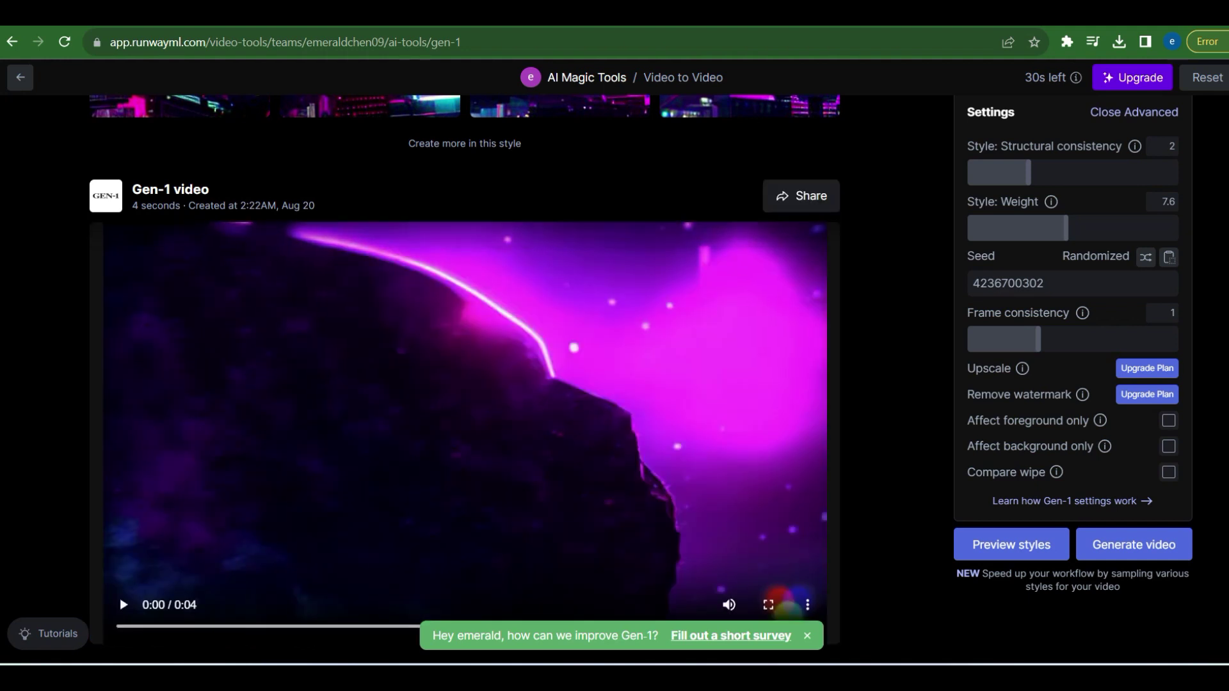
# Play the finished 4-second neon Gen-1 video twice
pyautogui.click(124, 605)
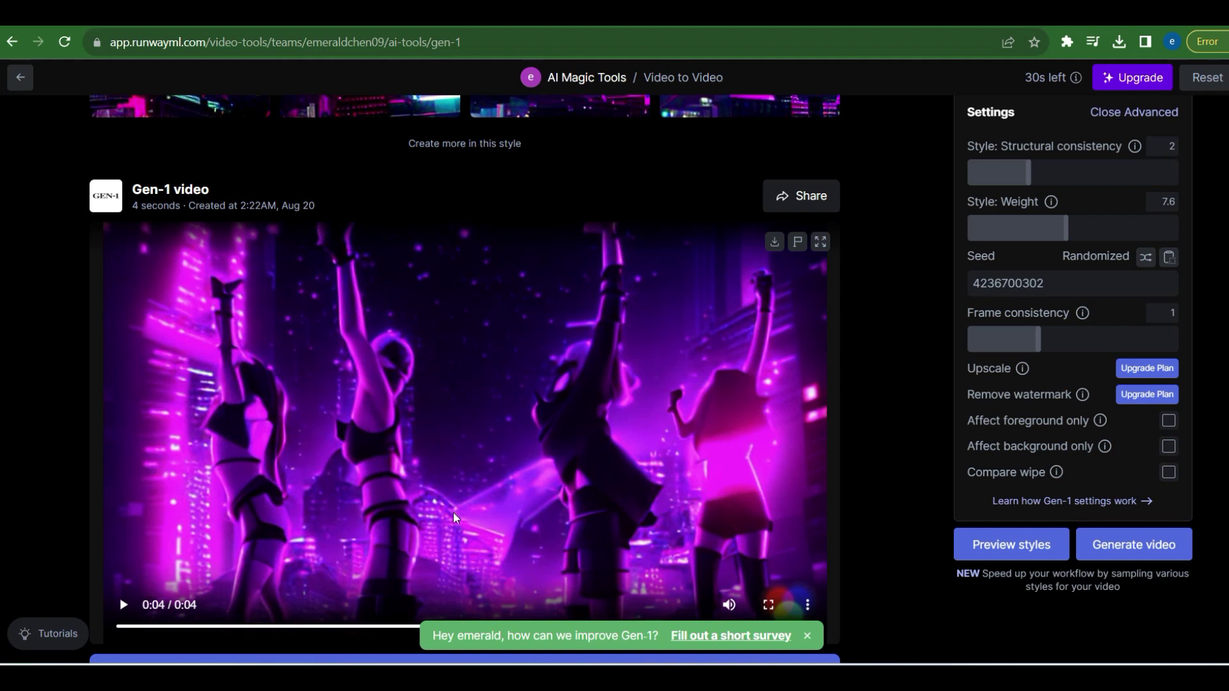
pyautogui.click(124, 606)
pyautogui.scroll(10, 368, 430)
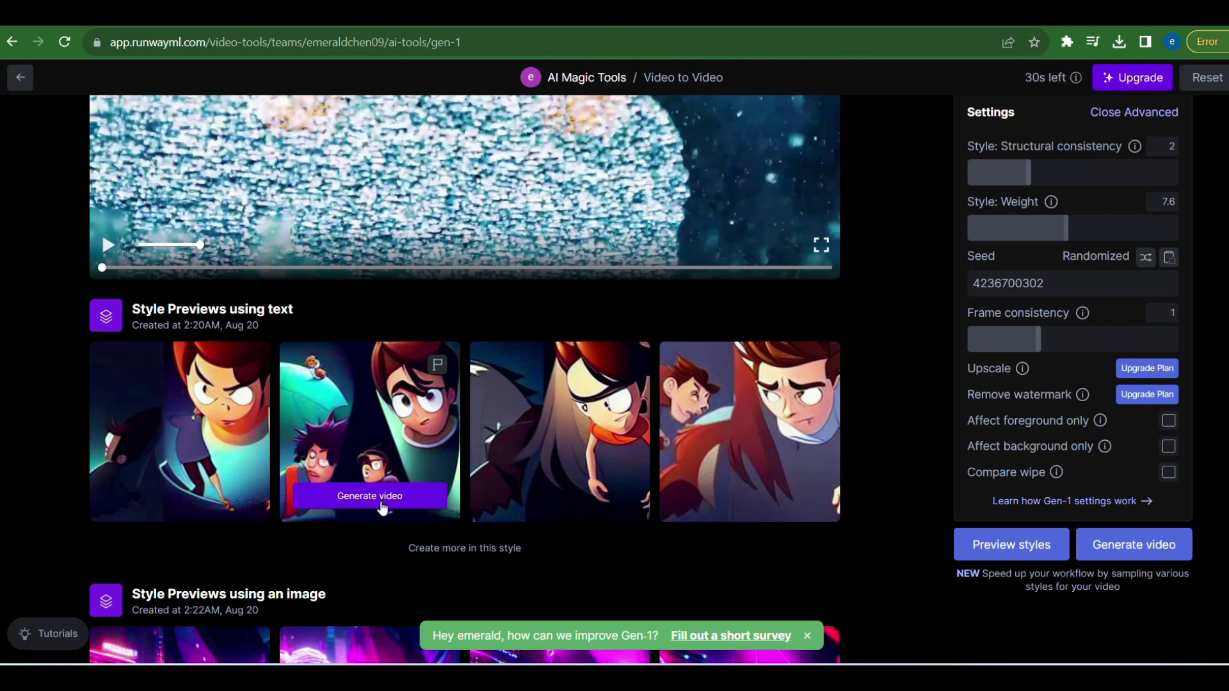
# Generate a Gen-1 video from the second cartoon text preview and play it twice
pyautogui.click(382, 496)
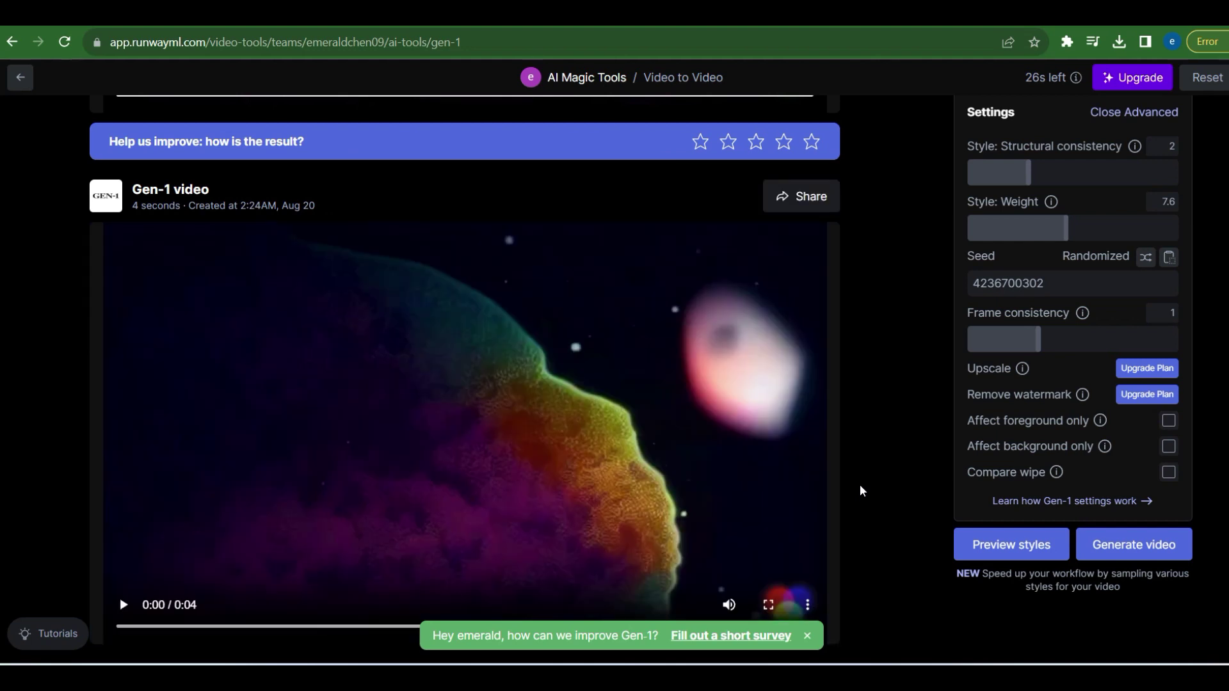
pyautogui.click(122, 605)
pyautogui.click(126, 603)
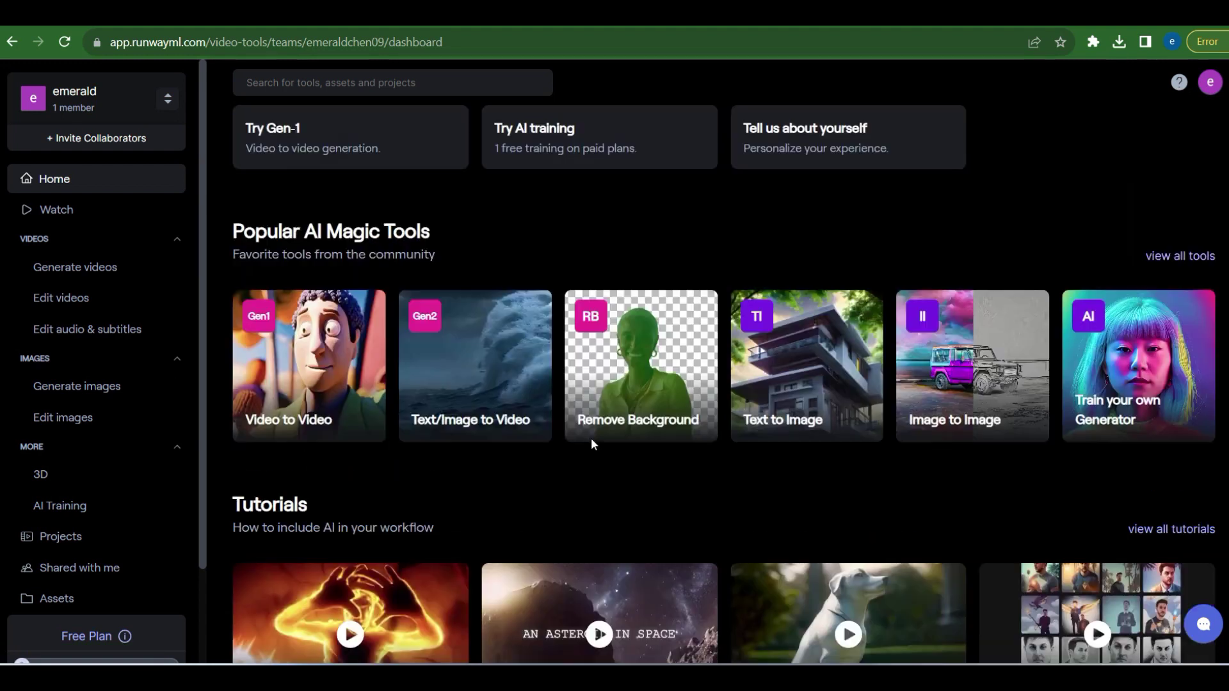
# Open Text/Image to Video, dismiss the upgrade prompt, and start uploading a source image
pyautogui.scroll(-2, 590, 438)
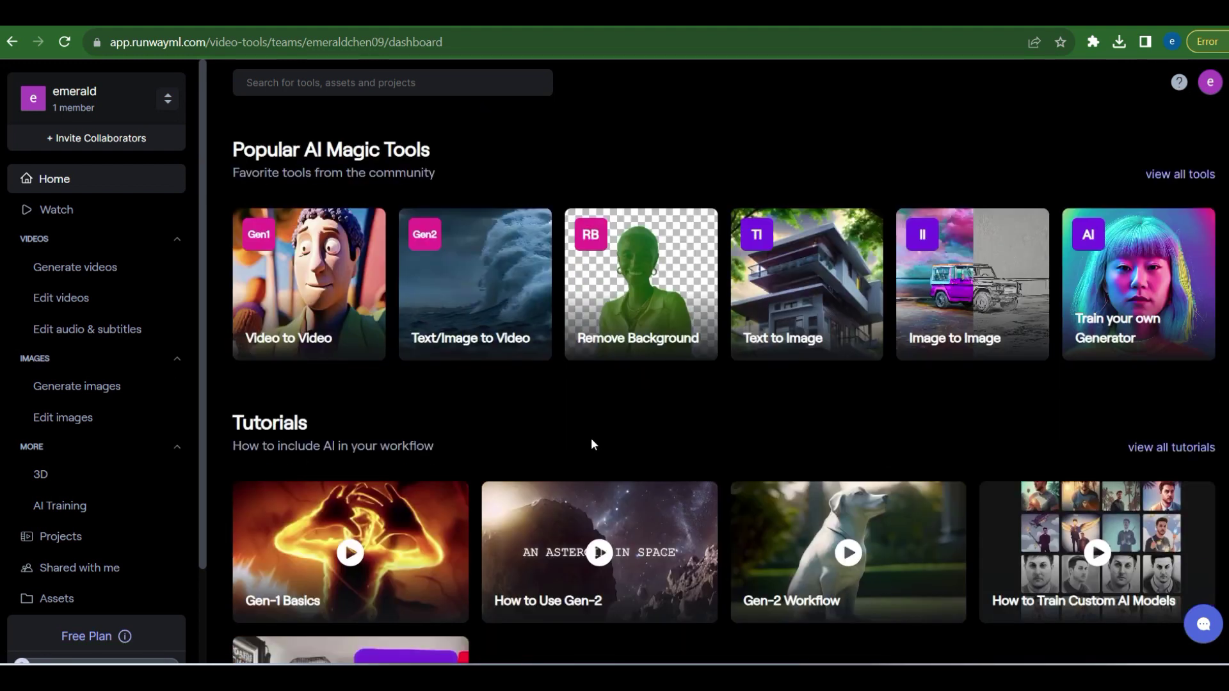
pyautogui.click(474, 339)
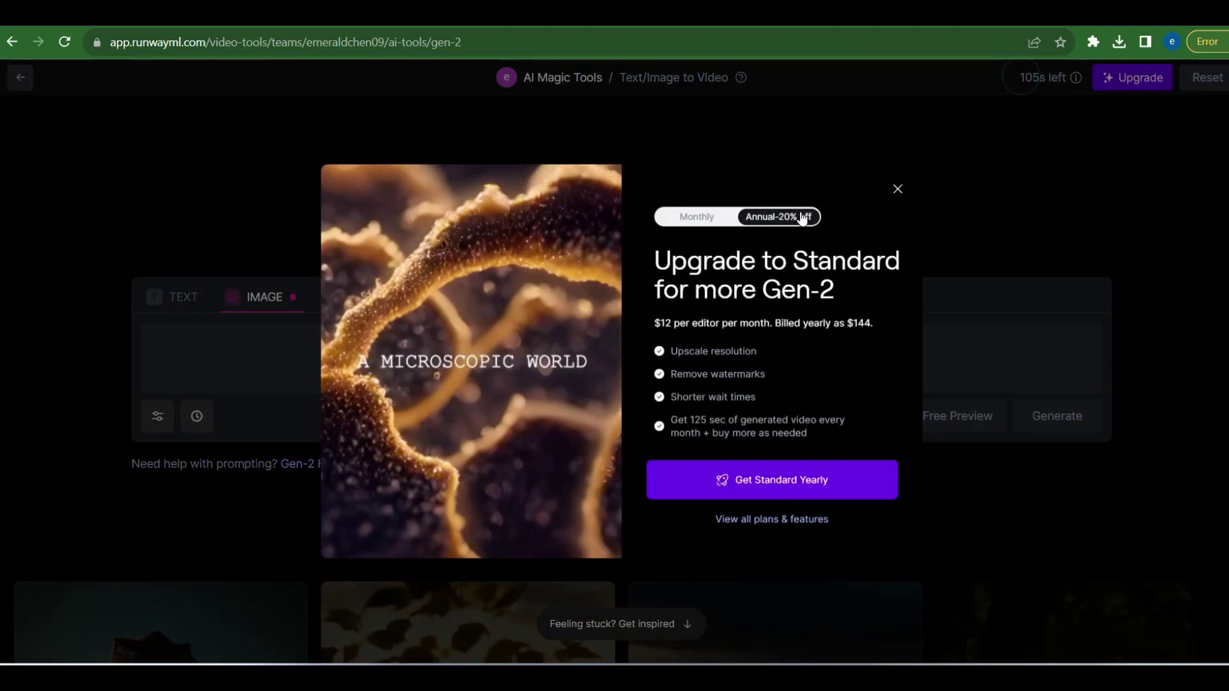
pyautogui.click(178, 304)
pyautogui.click(250, 297)
pyautogui.click(580, 364)
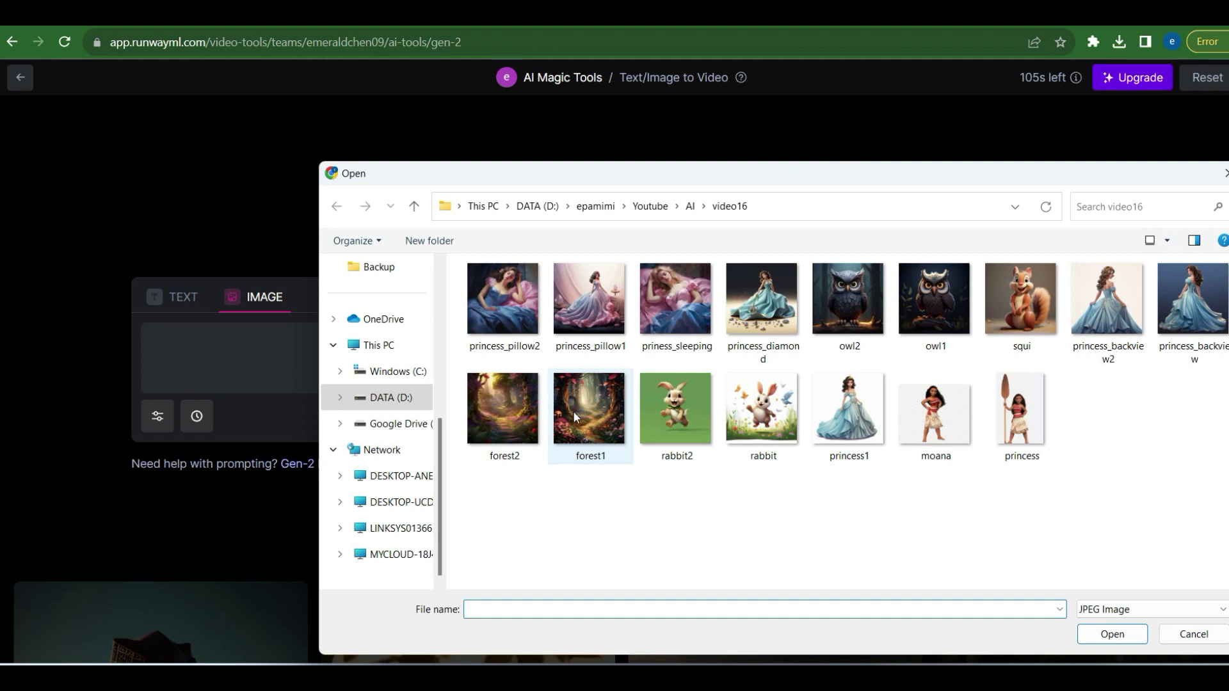
# Generate a Gen-2 video from the princess_sleeping image and play it
pyautogui.doubleClick(675, 305)
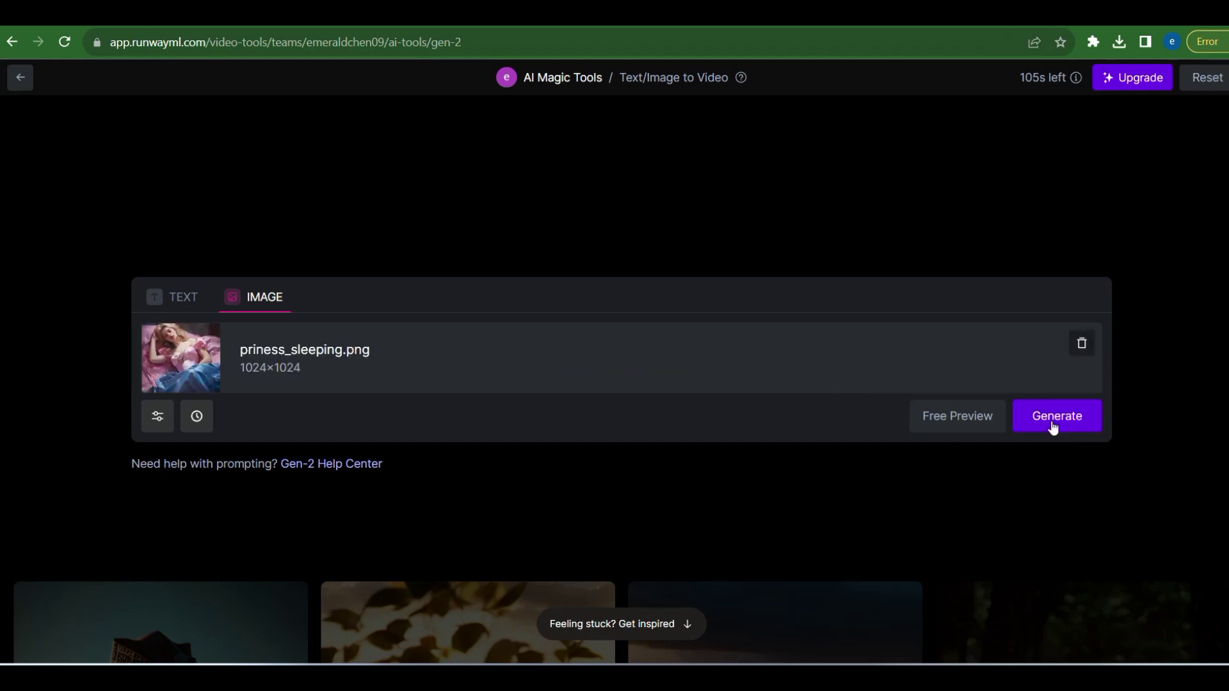
pyautogui.click(1055, 419)
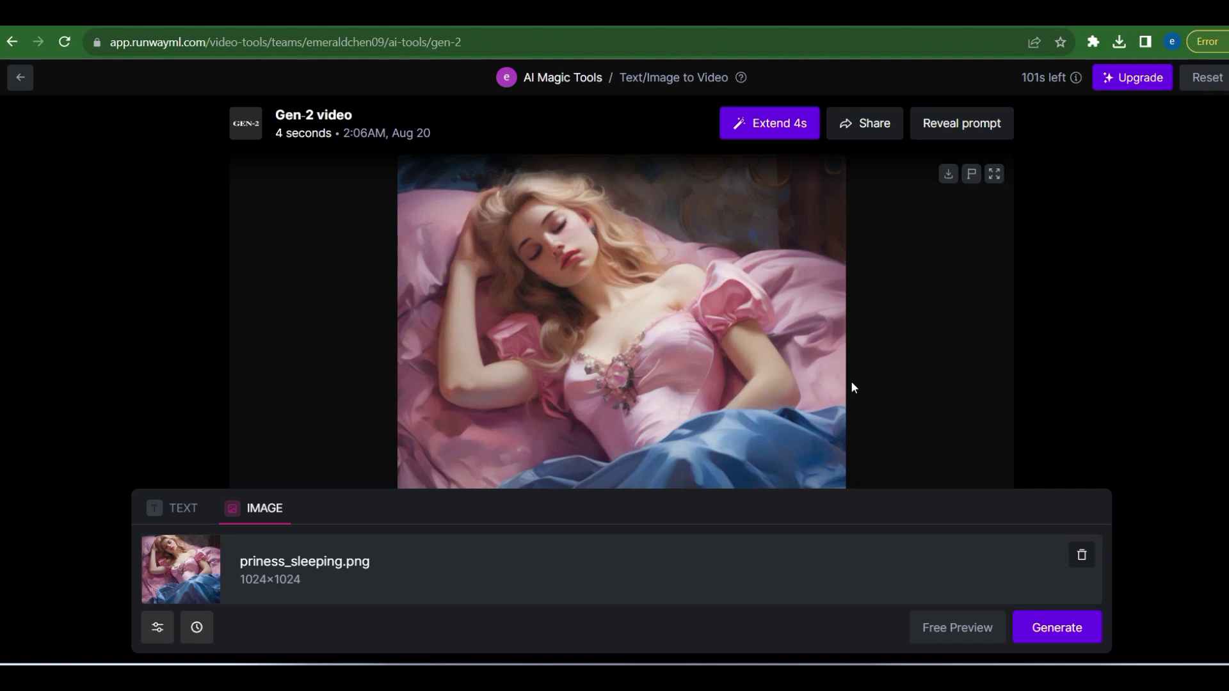
pyautogui.scroll(-2, 780, 346)
pyautogui.click(417, 482)
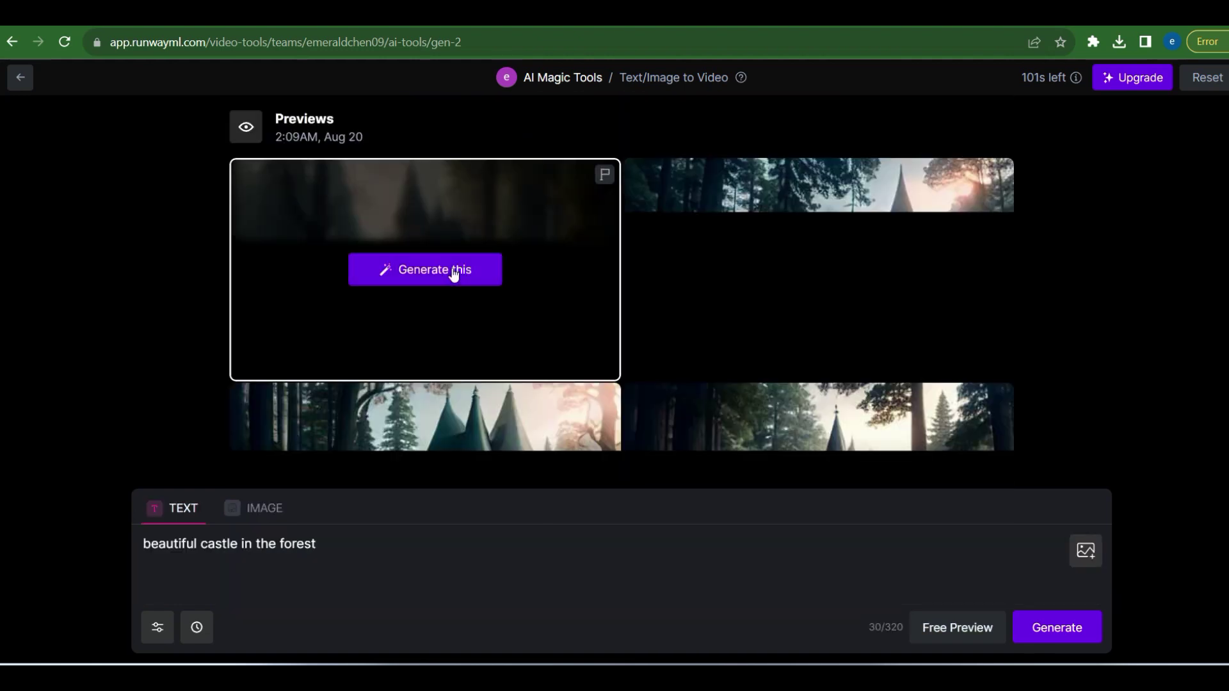
# Replace 'forest' with 'garden with flowers' in the castle prompt and get free preview stills
pyautogui.scroll(-2, 798, 296)
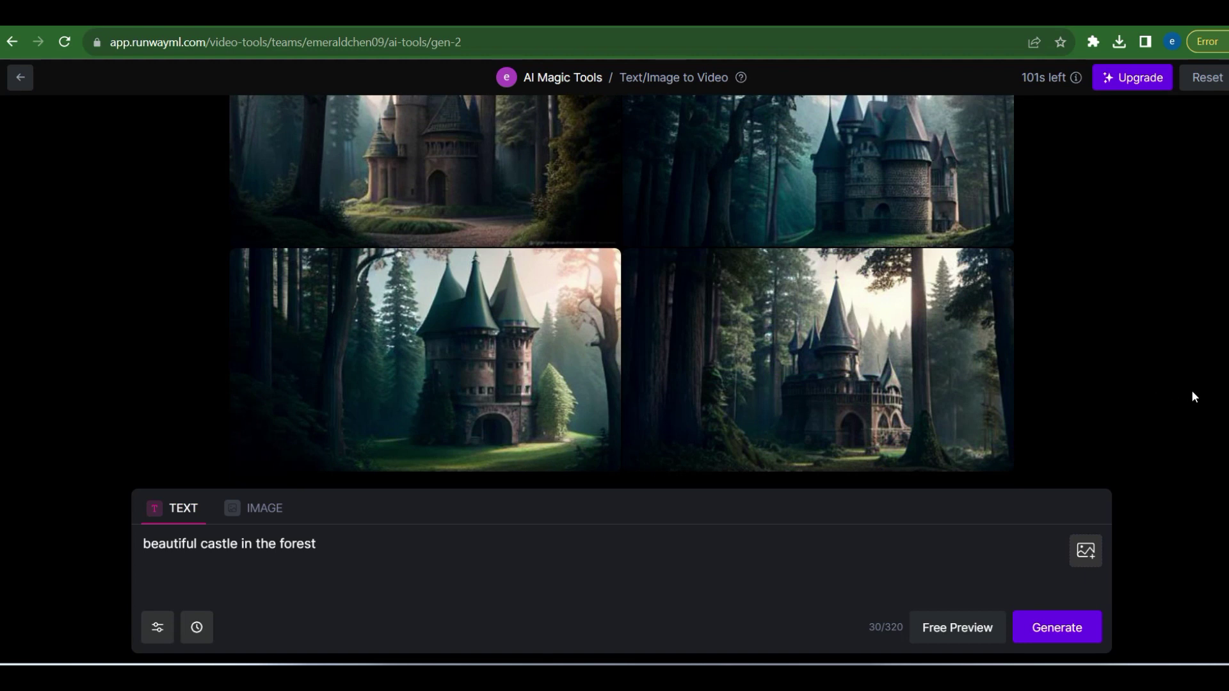
pyautogui.scroll(4, 1192, 390)
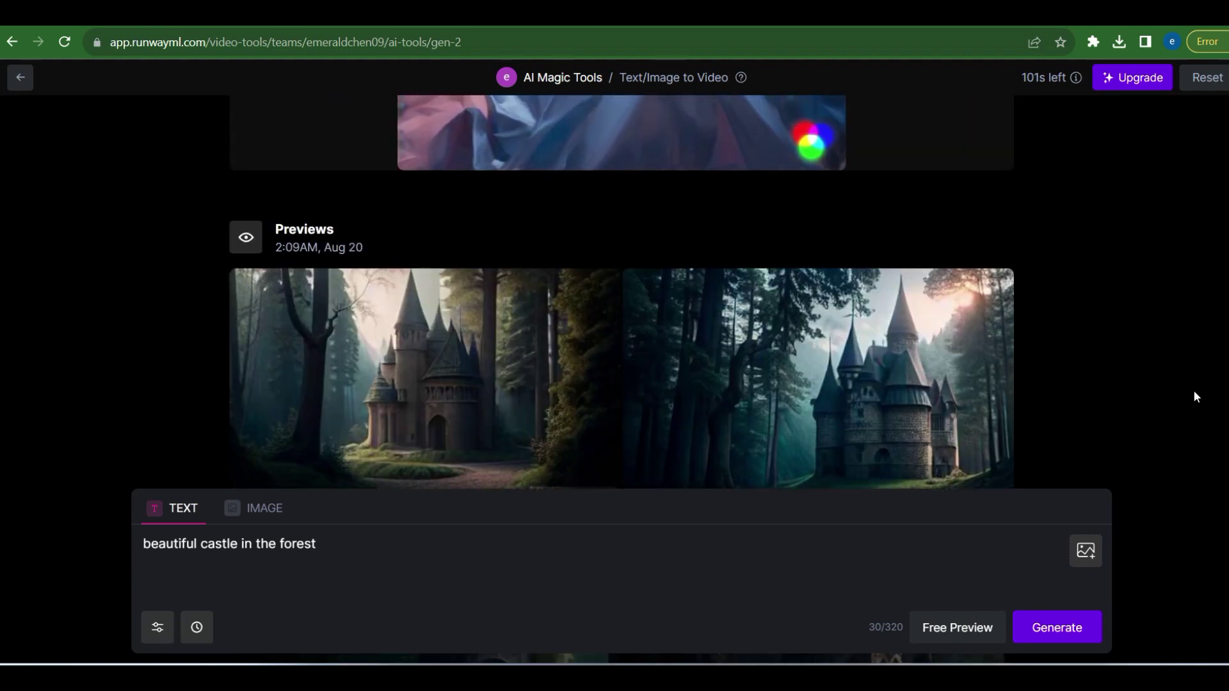
pyautogui.scroll(-2, 1193, 389)
pyautogui.scroll(-1, 1194, 392)
pyautogui.doubleClick(297, 543)
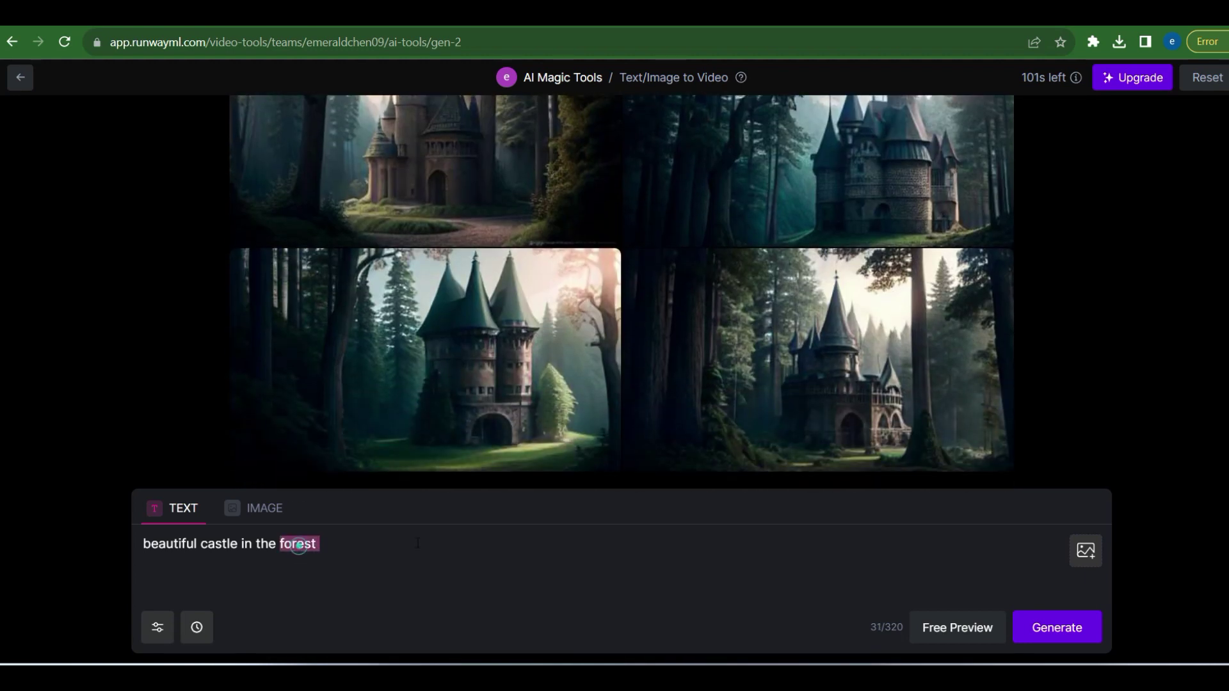
pyautogui.write('garden with ')
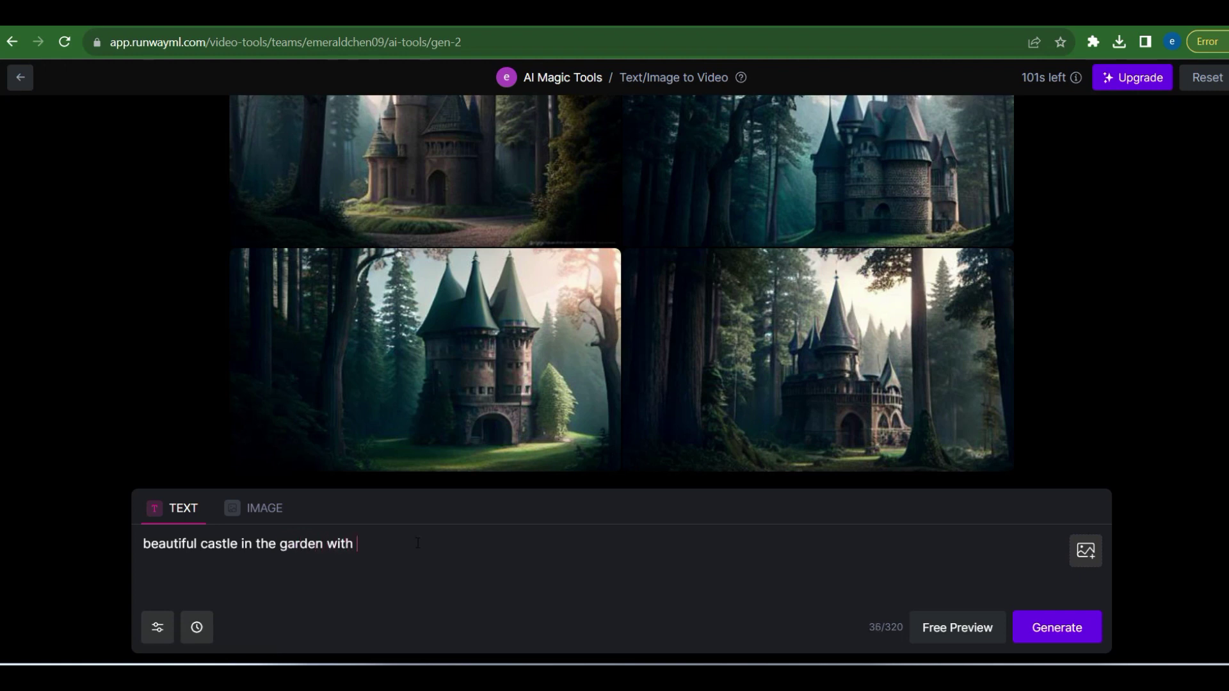
pyautogui.write('flowers')
pyautogui.click(954, 634)
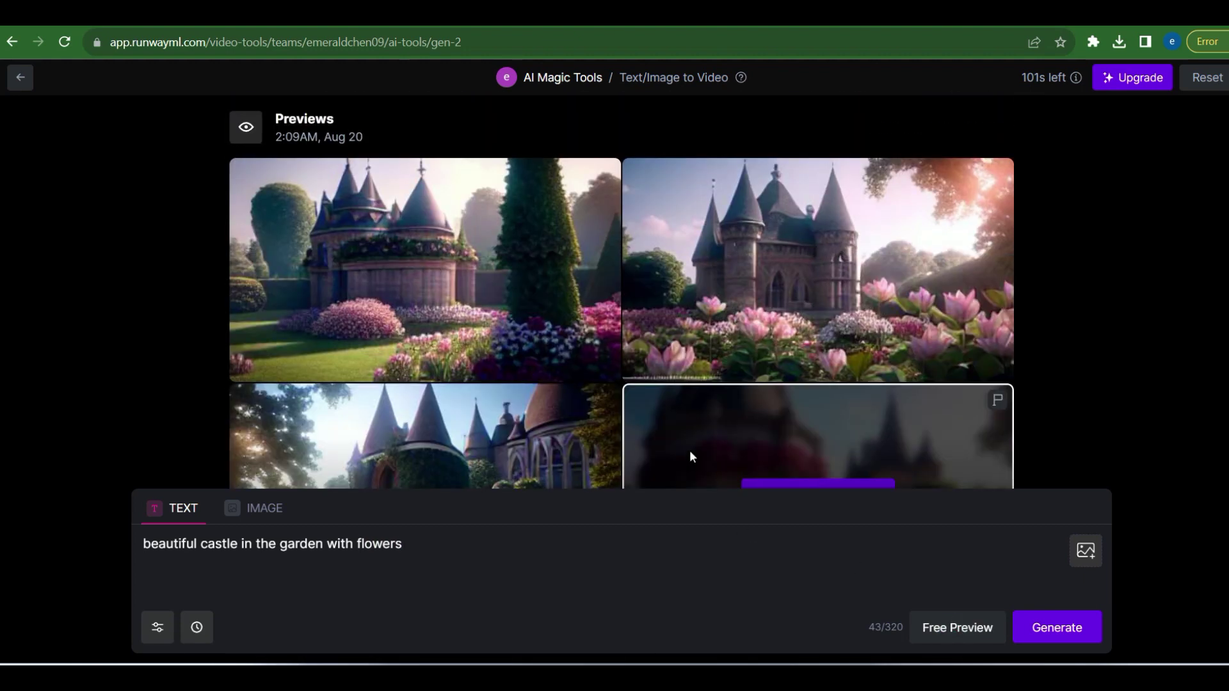
# Review the garden castle previews and generate a video from the top-right one
pyautogui.scroll(-2, 368, 377)
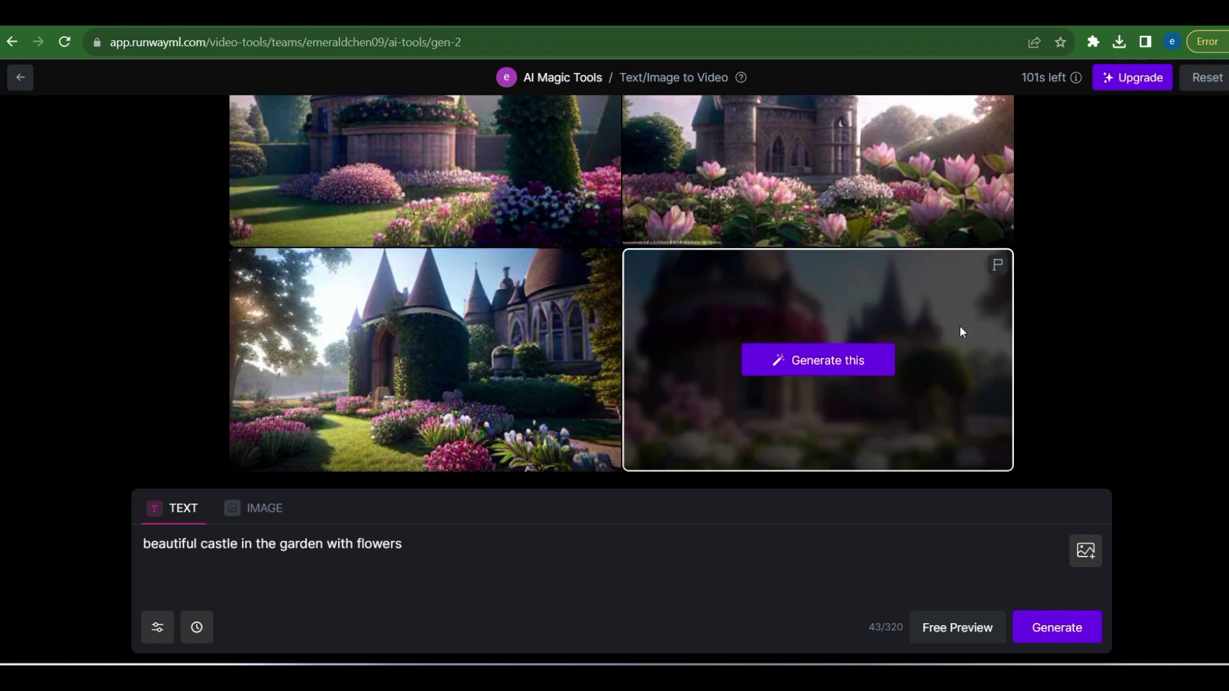
pyautogui.scroll(3, 960, 330)
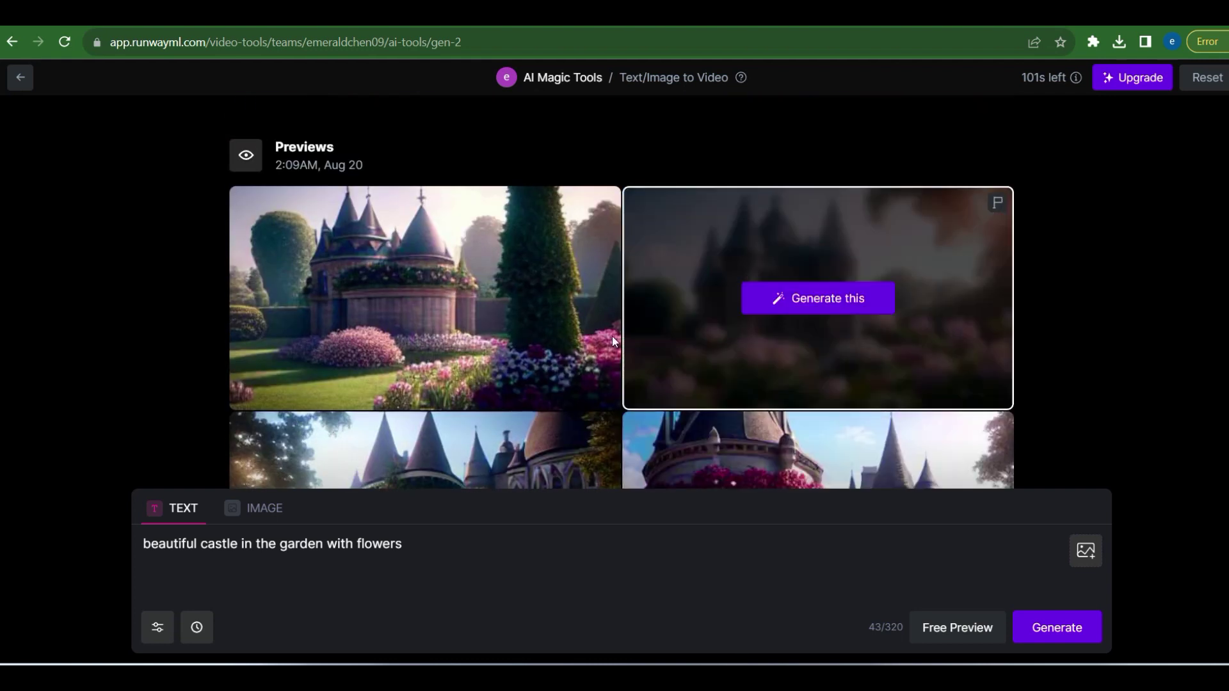
pyautogui.scroll(-3, 236, 355)
pyautogui.scroll(3, 296, 338)
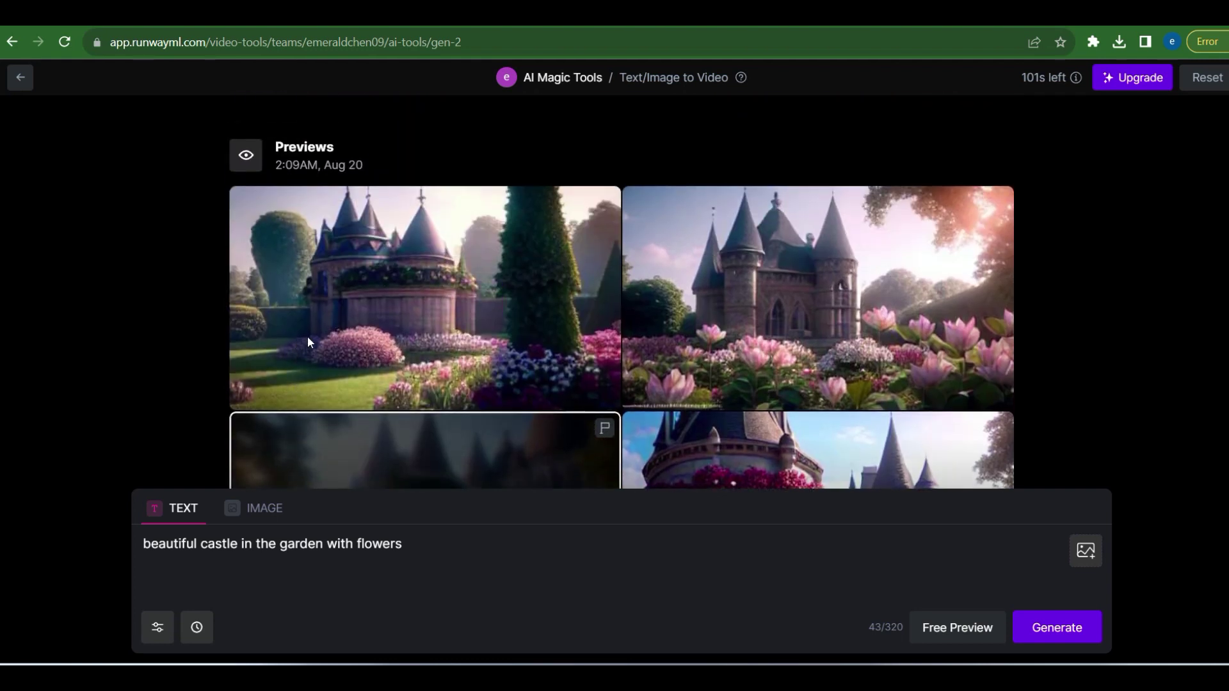
pyautogui.click(825, 298)
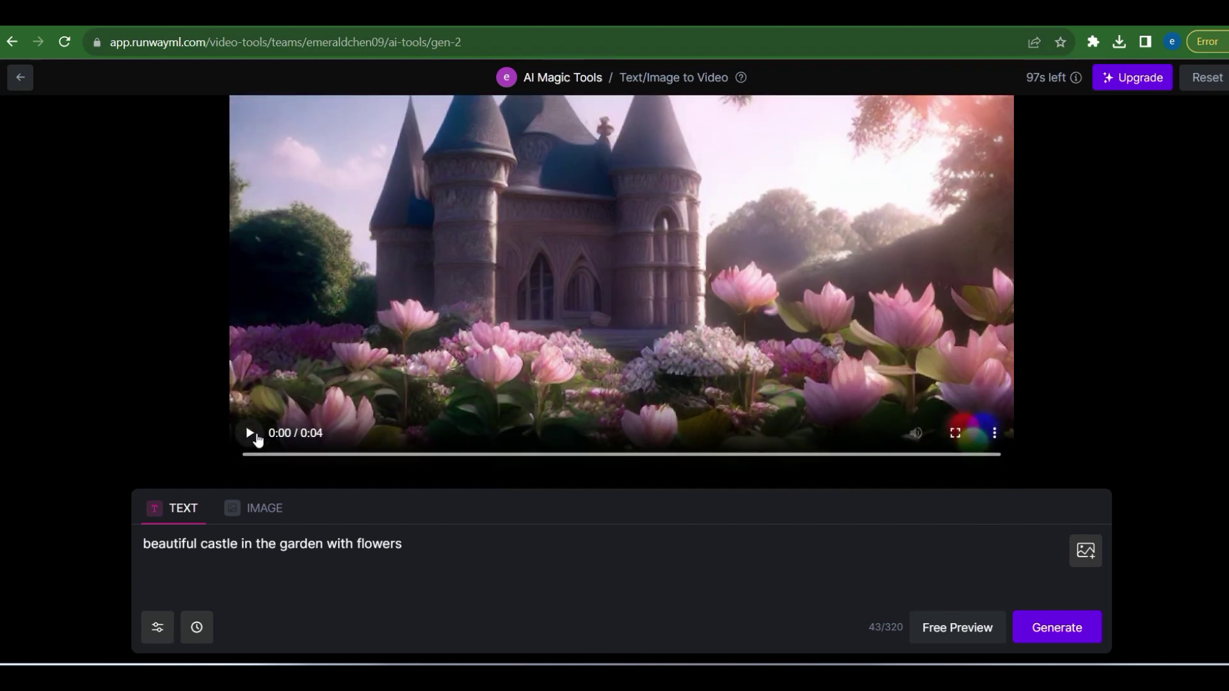
# Watch the garden-castle Gen-2 video, then close the enlarged view
pyautogui.click(252, 435)
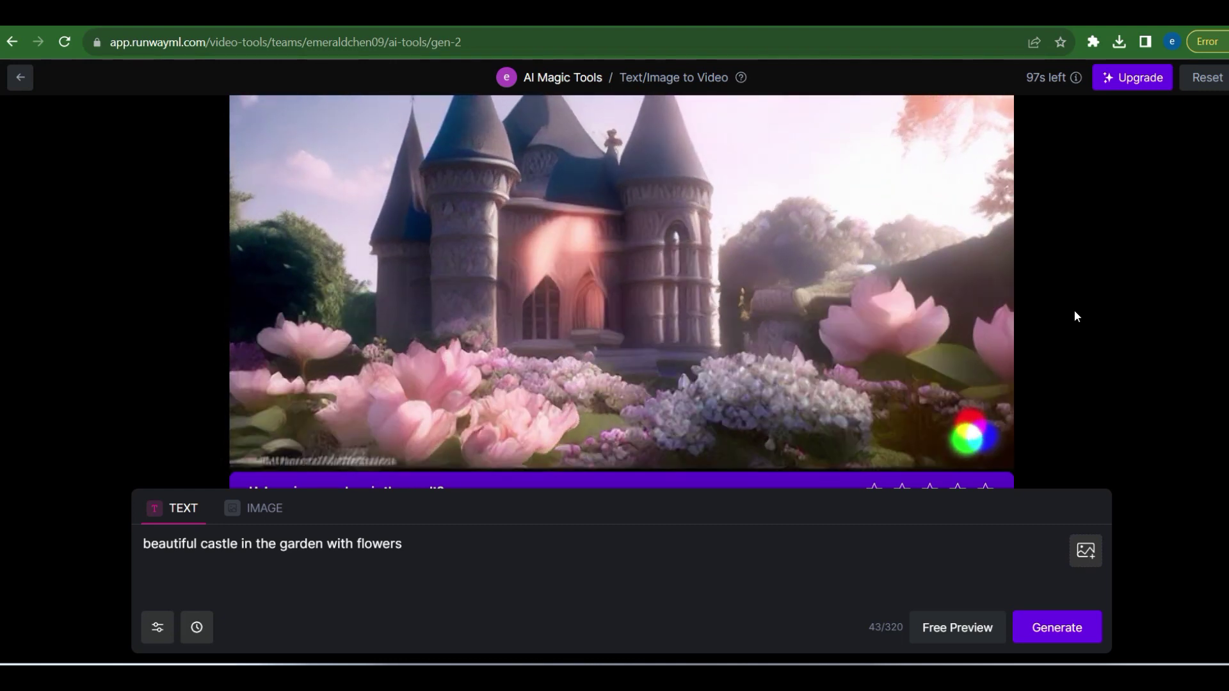
pyautogui.click(1175, 244)
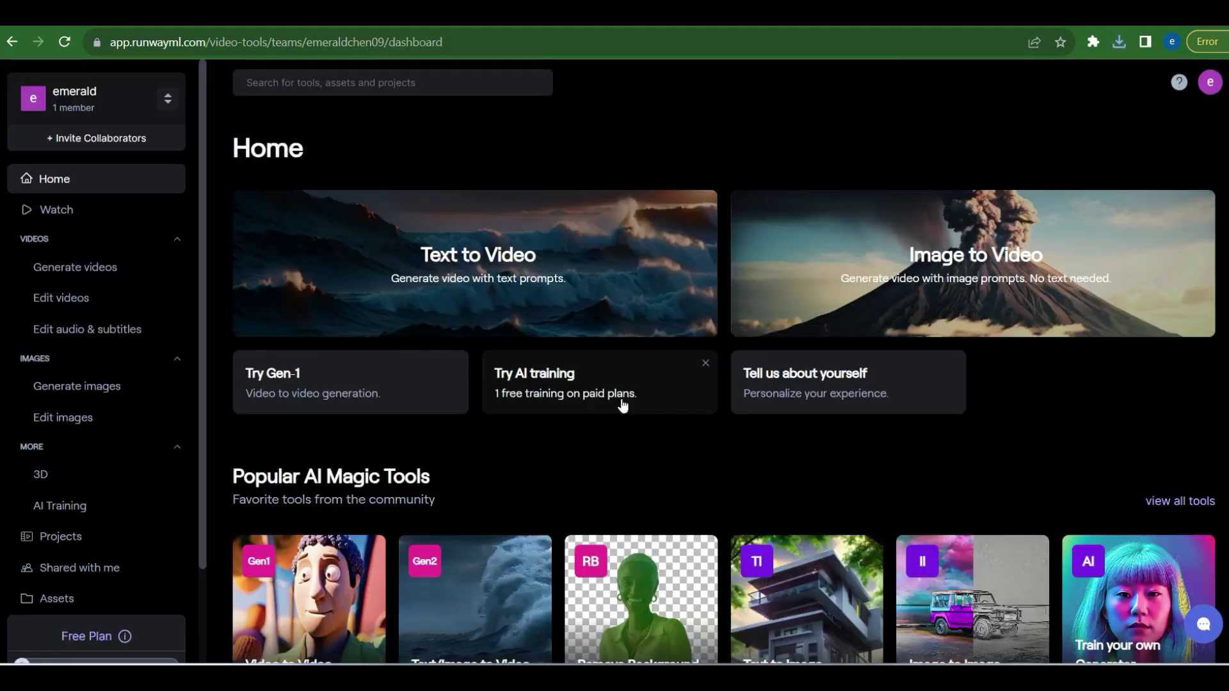
pyautogui.scroll(-1, 619, 406)
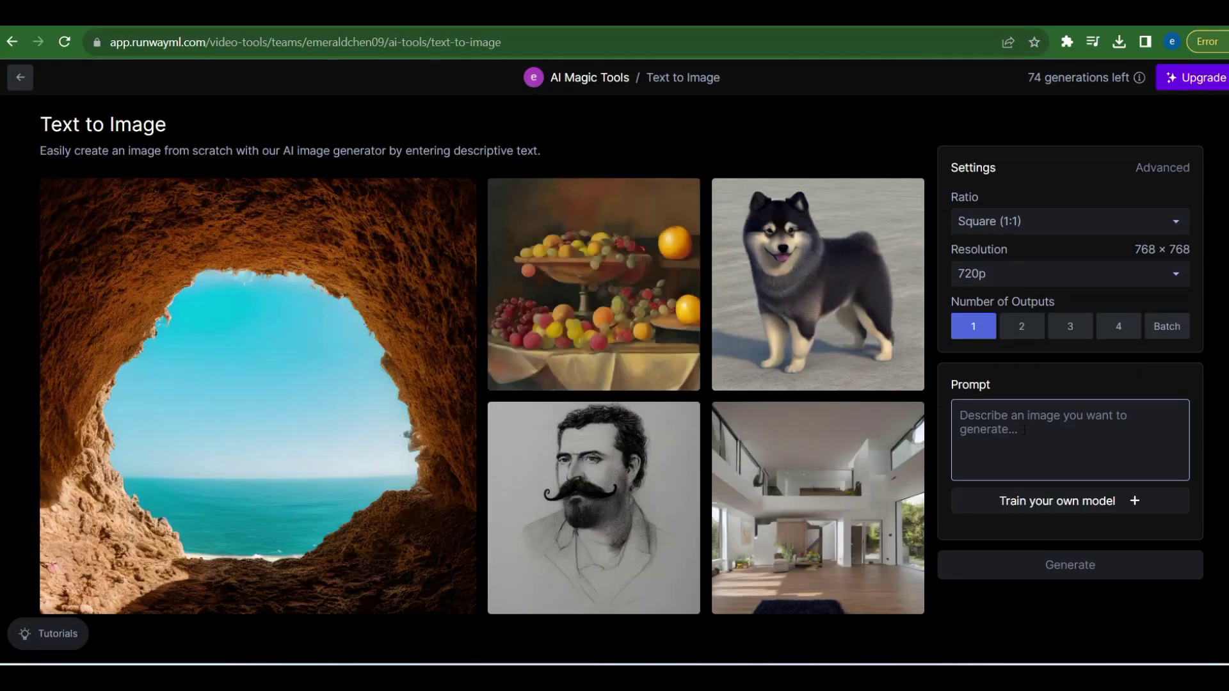
# Generate four images from the prompt 'a cat in the basket'
pyautogui.write('a')
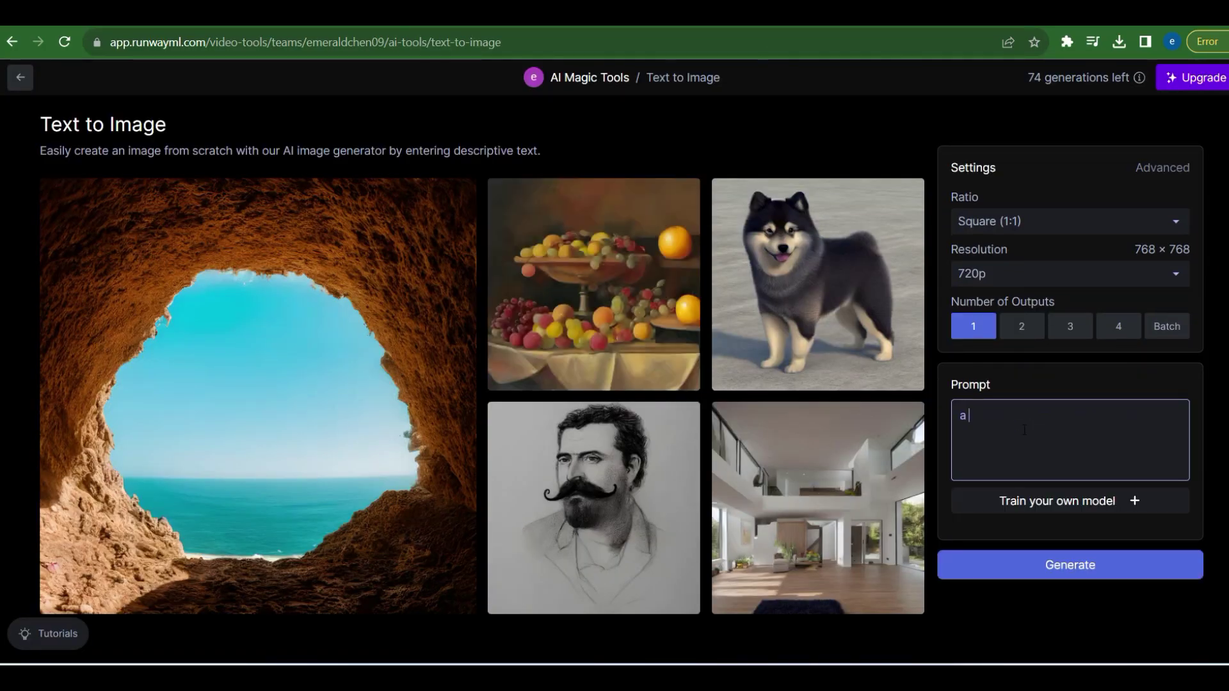
pyautogui.write(' cat in the basket')
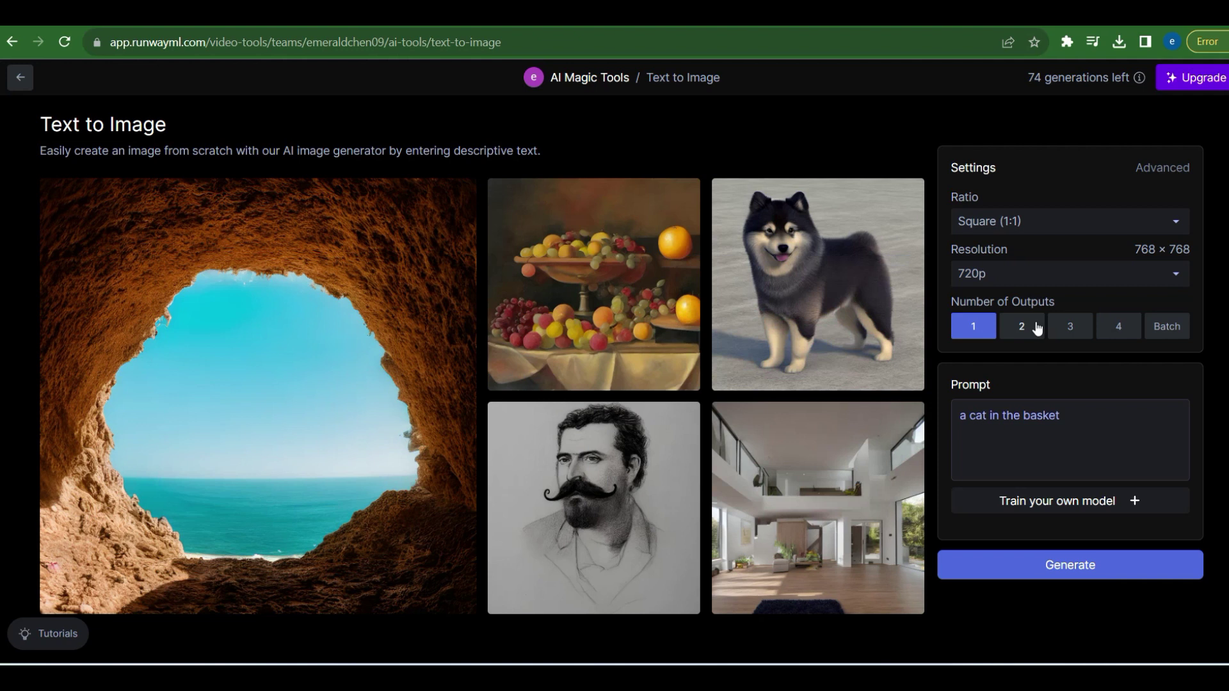
pyautogui.click(1117, 337)
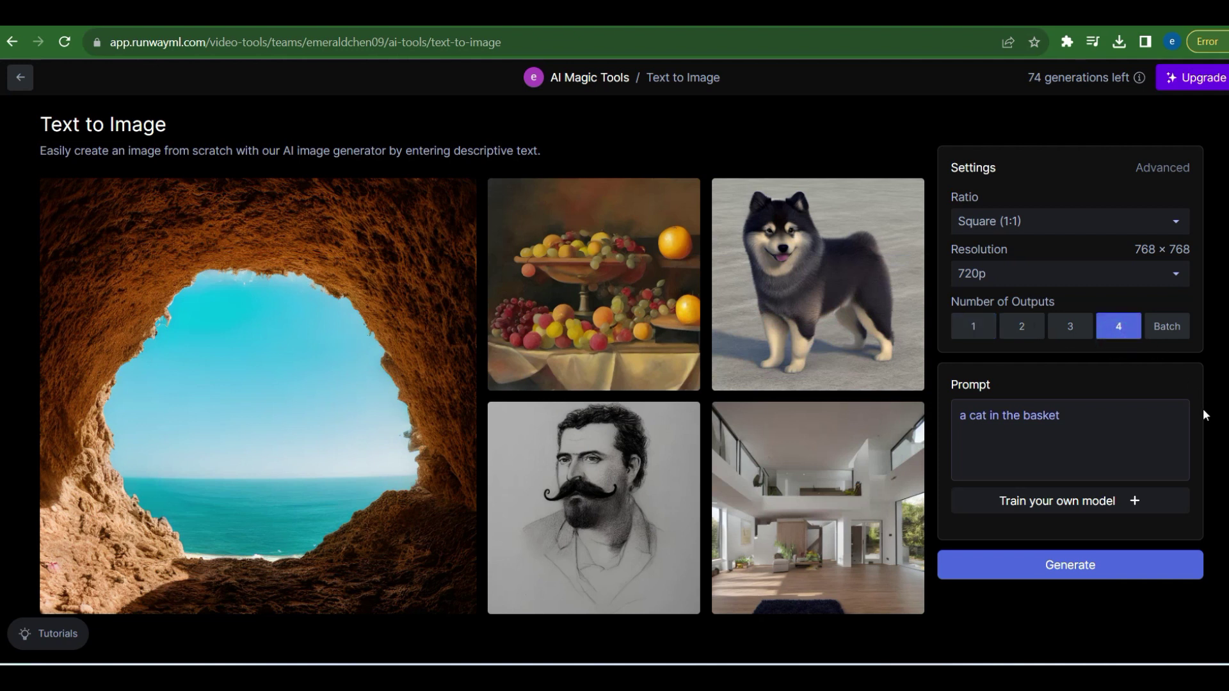
pyautogui.click(1130, 572)
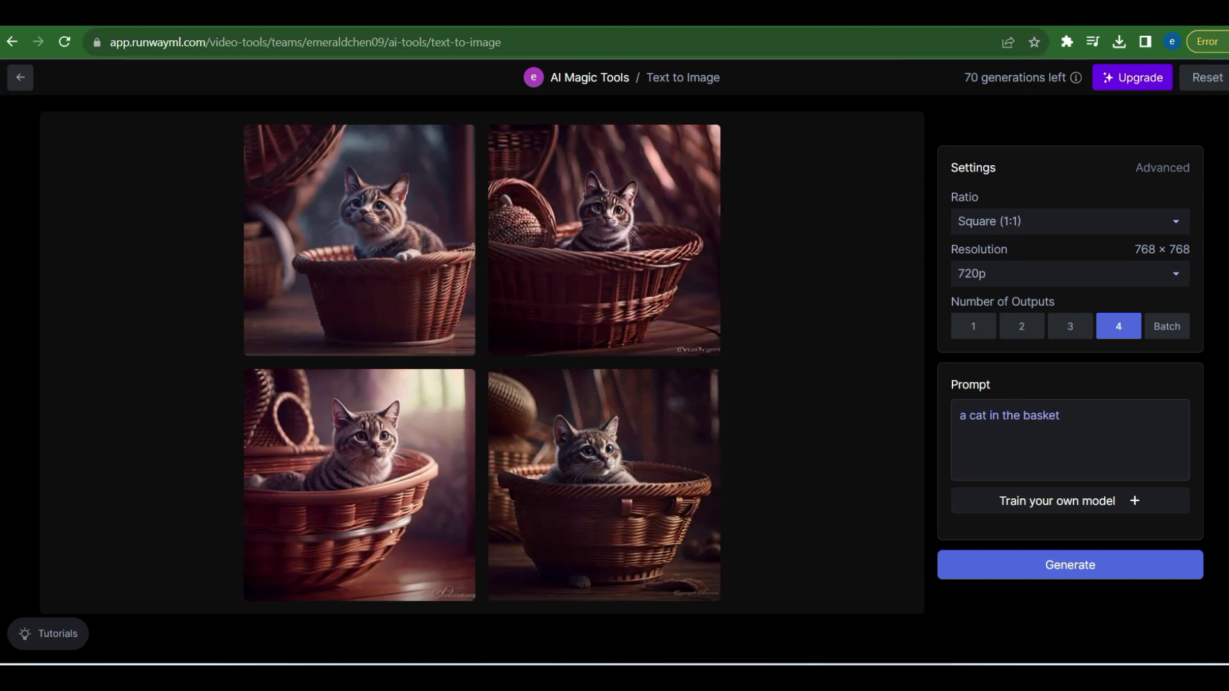
# Replace the cat prompt with the beginning of 'beautiful girl'
pyautogui.click(1095, 429)
pyautogui.hotkey('ctrl', 'a')
pyautogui.write('beautif')
pyautogui.press('BackSpace')
pyautogui.press('BackSpace')
pyautogui.write('ful girw')
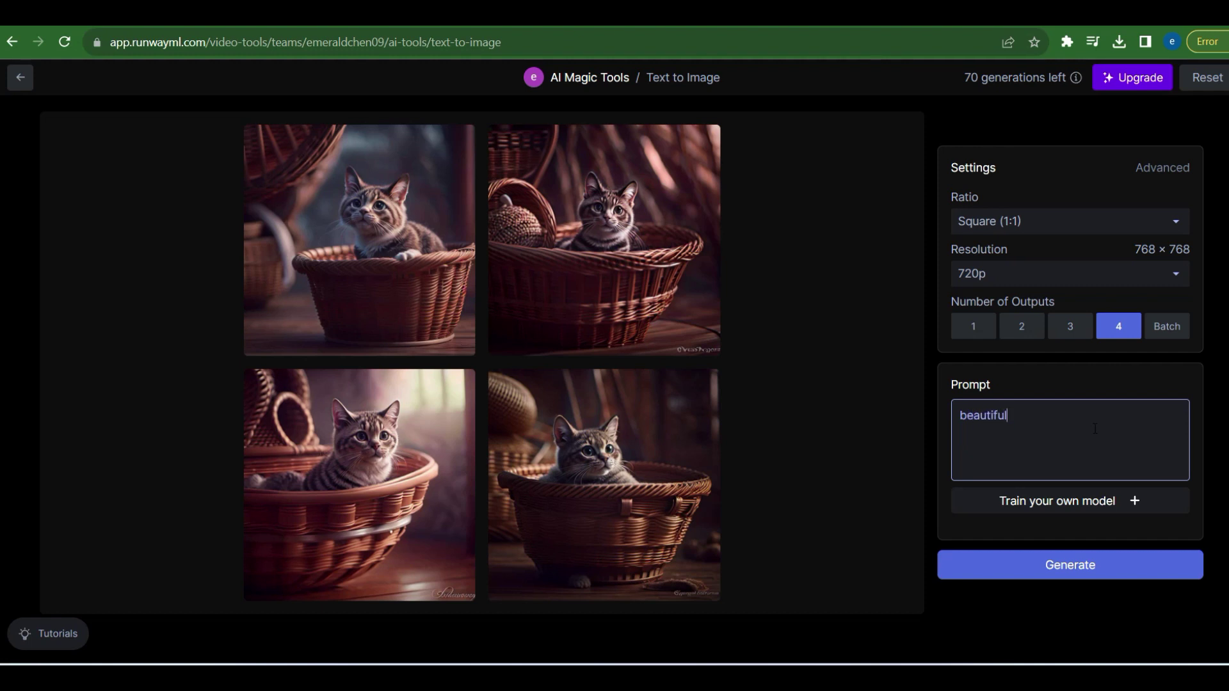
# Finish the prompt 'beautiful girl wearing a suit' and generate four portraits
pyautogui.press('BackSpace')
pyautogui.press('BackSpace')
pyautogui.write('rl wearing a suit for')
pyautogui.press('BackSpace')
pyautogui.press('BackSpace')
pyautogui.click(1089, 580)
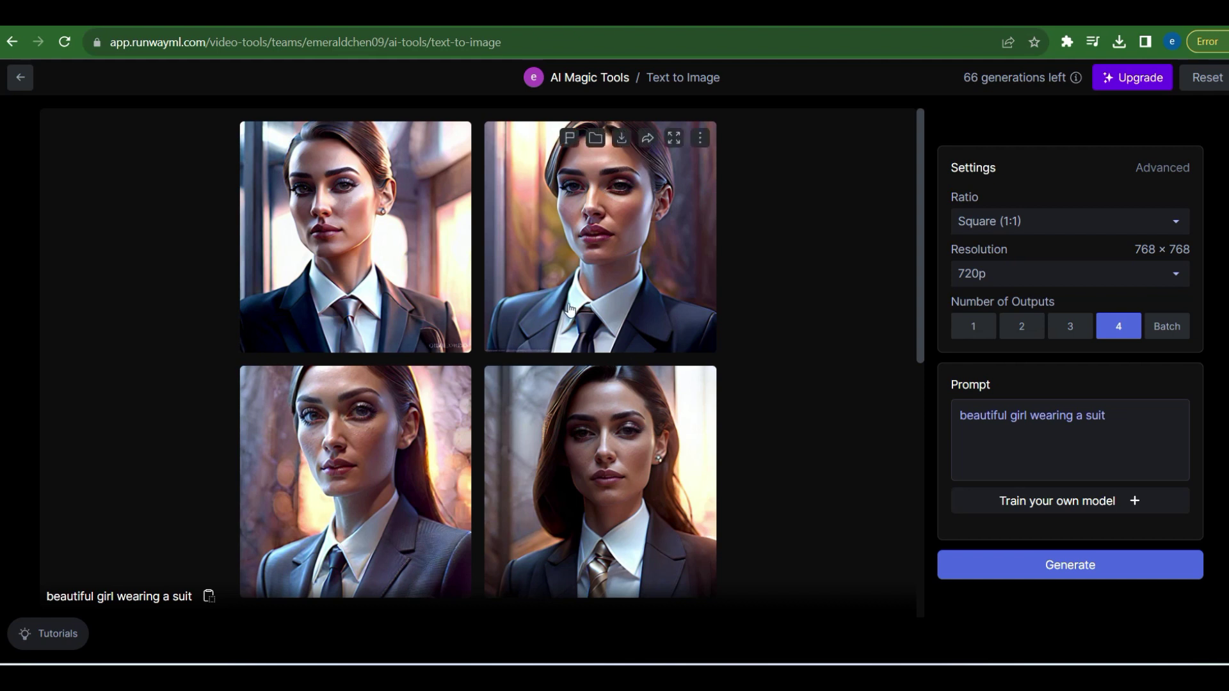
pyautogui.scroll(-5, 558, 360)
pyautogui.scroll(4, 558, 360)
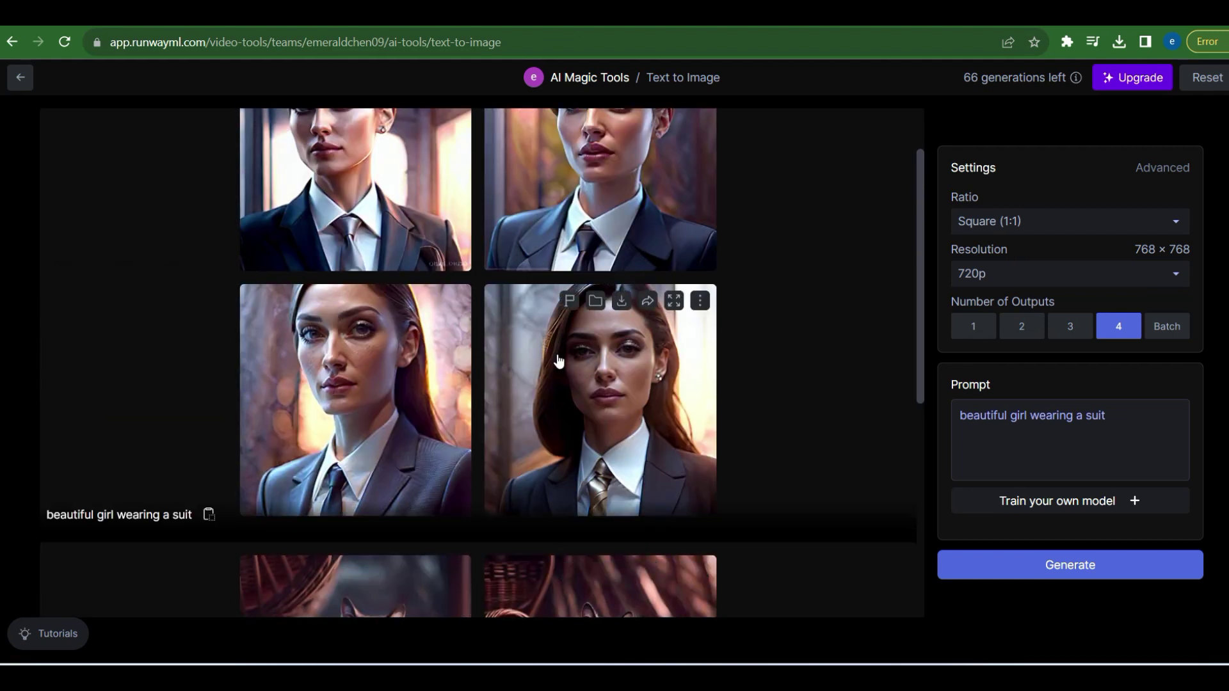
pyautogui.scroll(1, 559, 362)
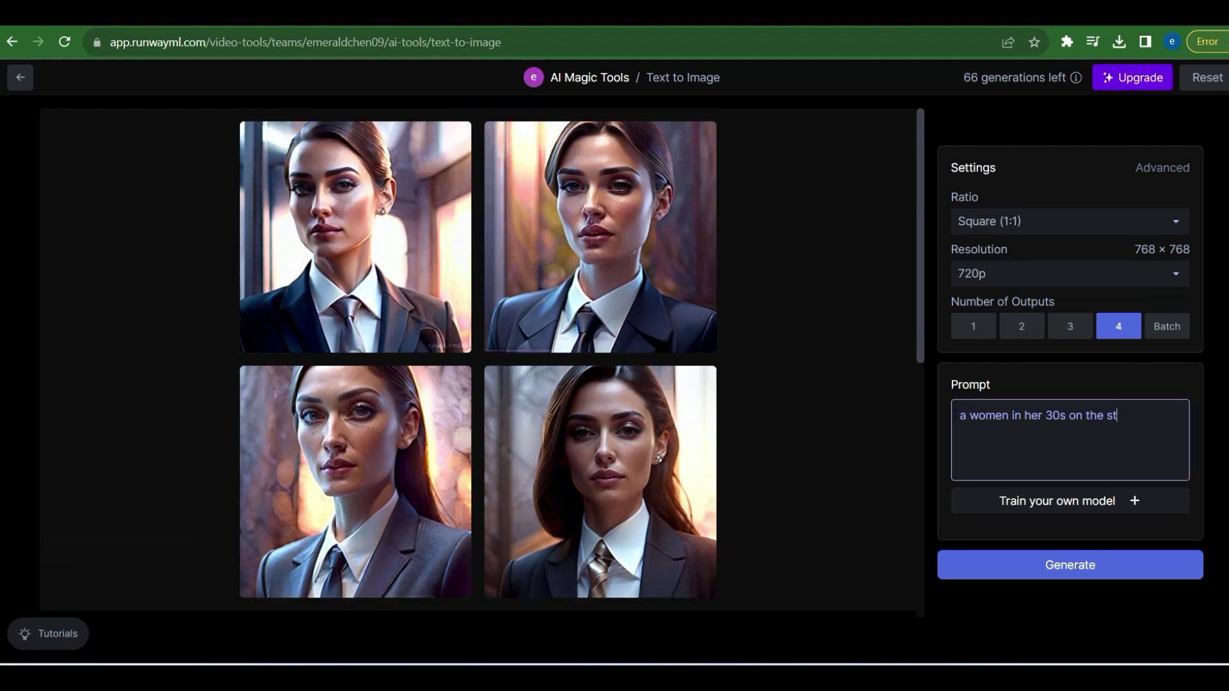
# Generate four images of a woman singing on stage wearing sleeveless shirt and blue jeans
pyautogui.write('age st')
pyautogui.press('BackSpace')
pyautogui.write('inging')
pyautogui.write(', wearing')
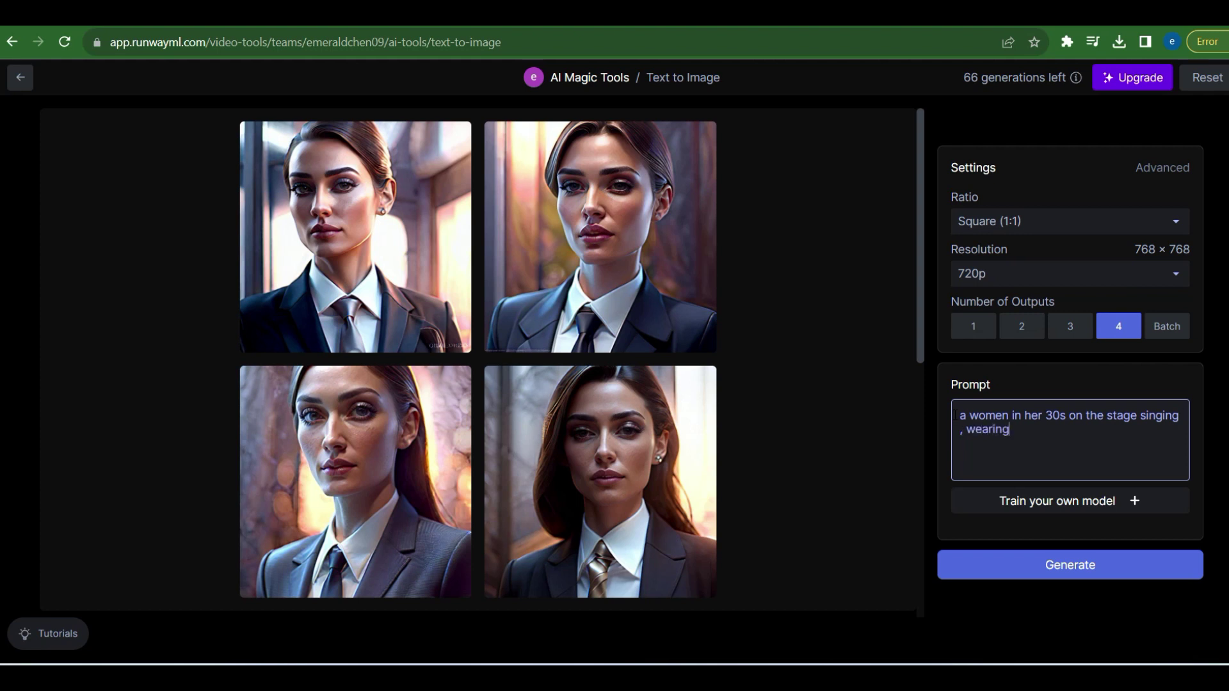
pyautogui.write(' sleeveless shirt and blue jea')
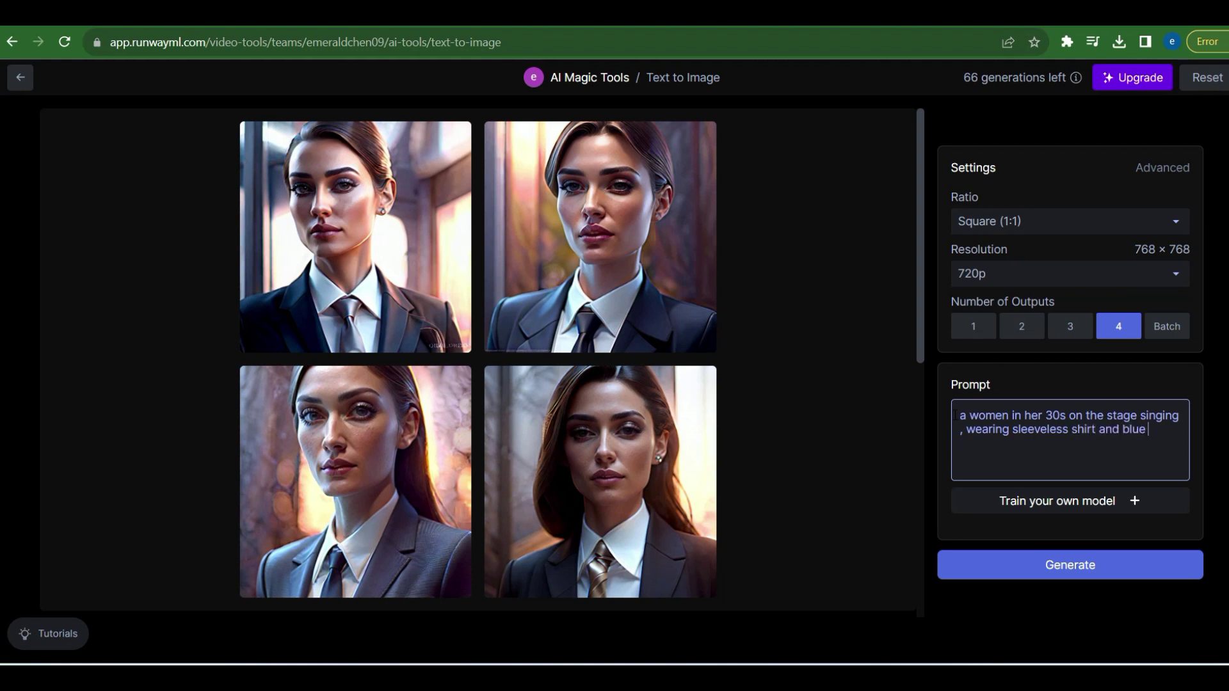
pyautogui.write('ns')
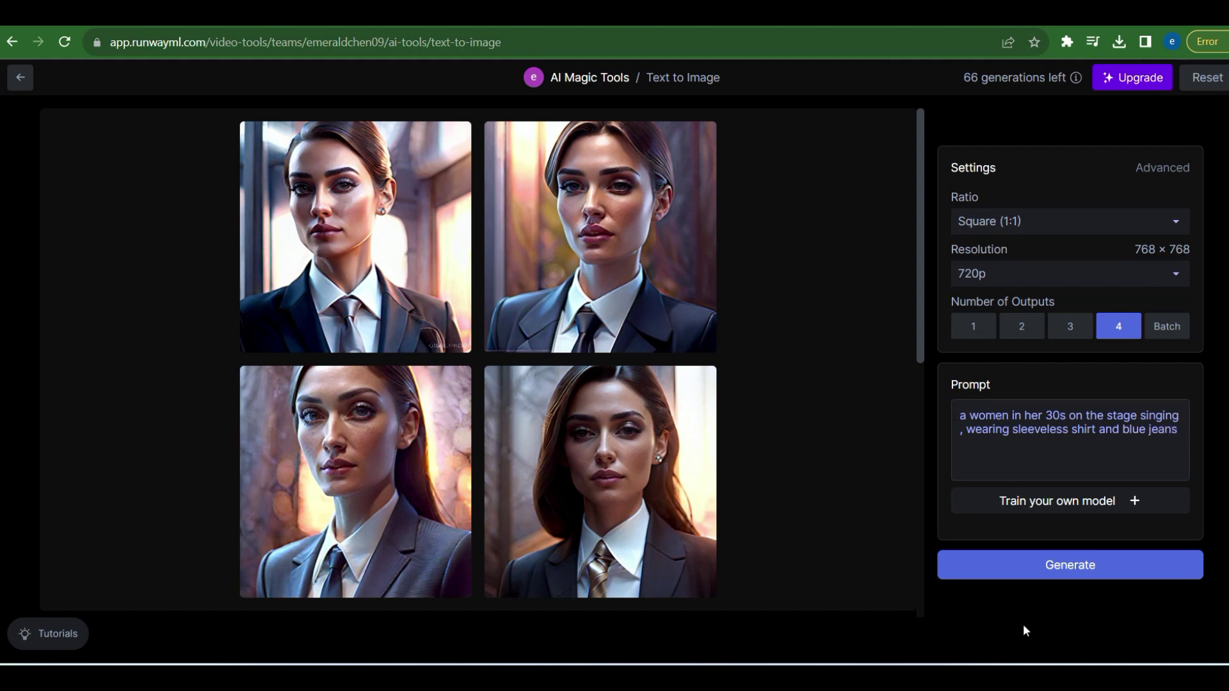
pyautogui.click(1064, 576)
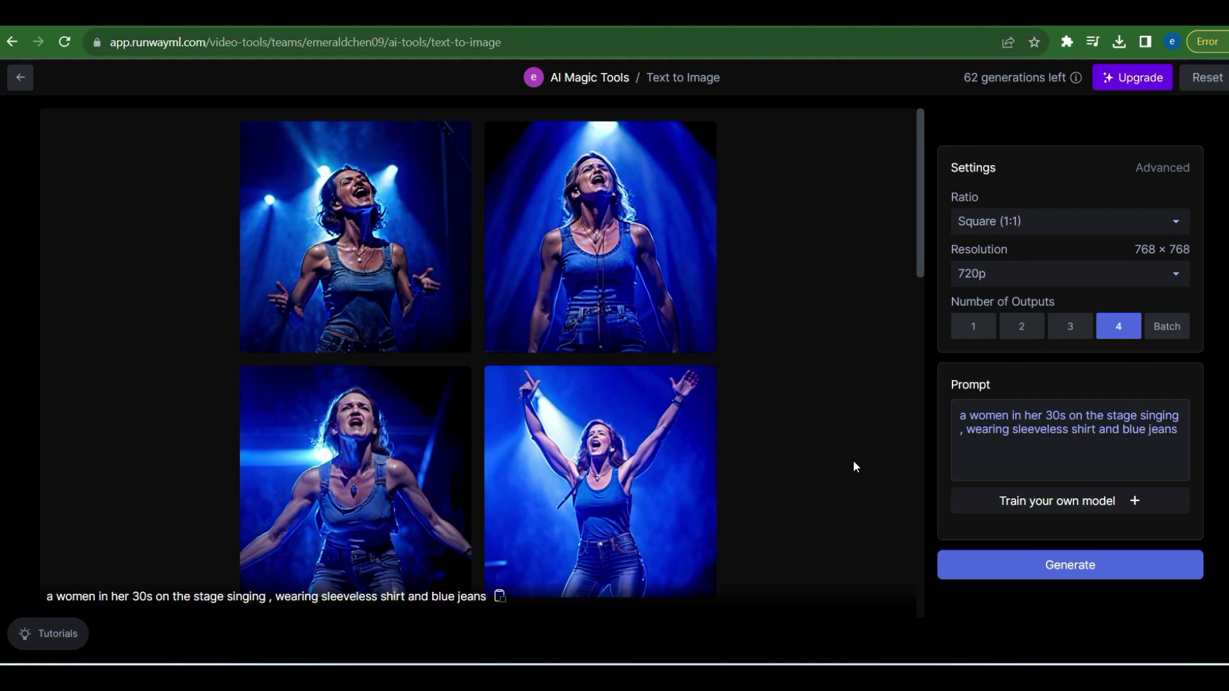
pyautogui.moveTo(452, 439)
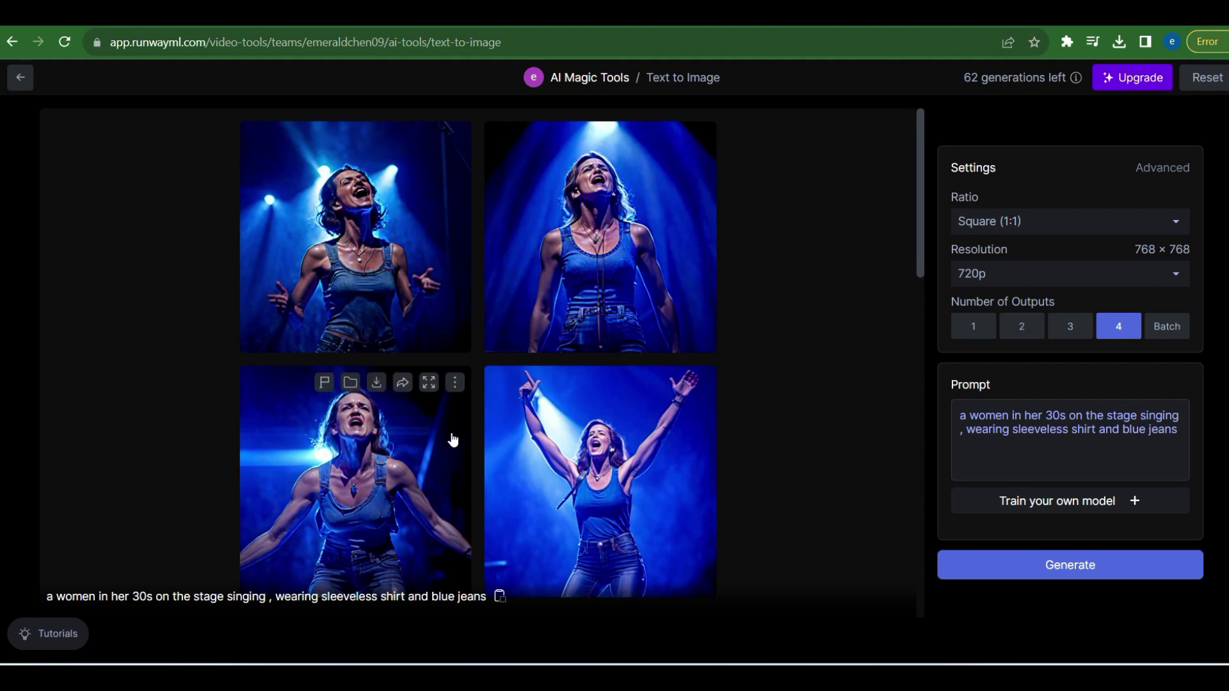
pyautogui.scroll(-3, 452, 439)
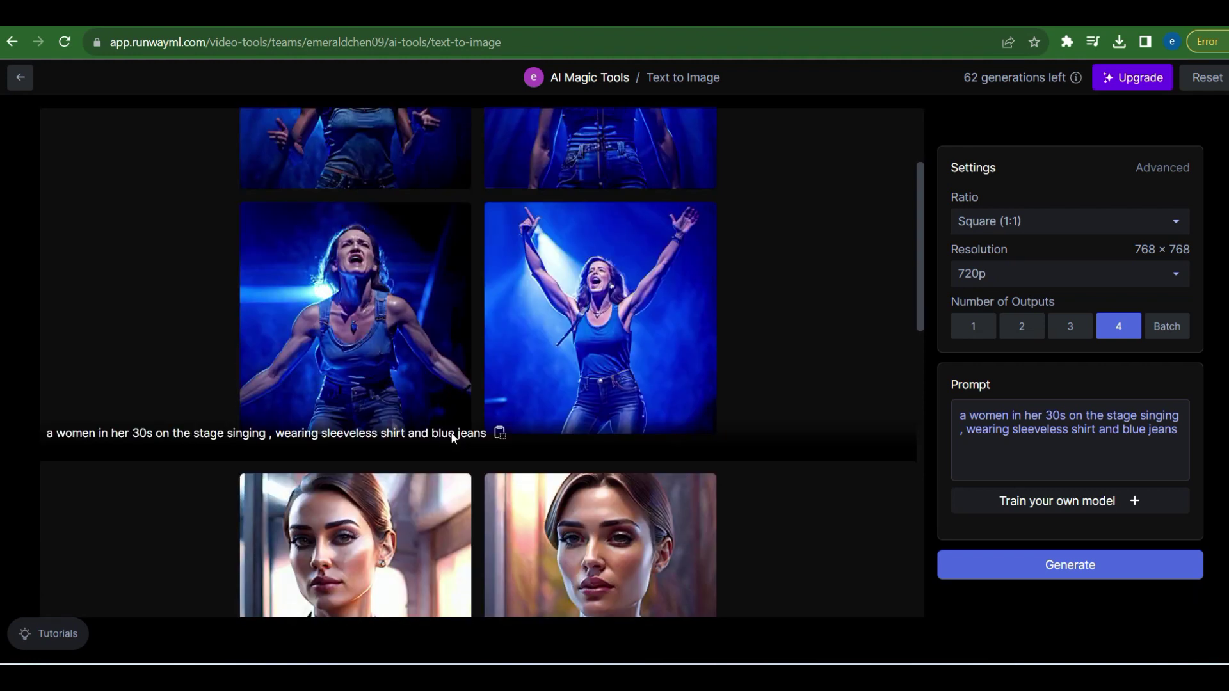
pyautogui.scroll(3, 453, 439)
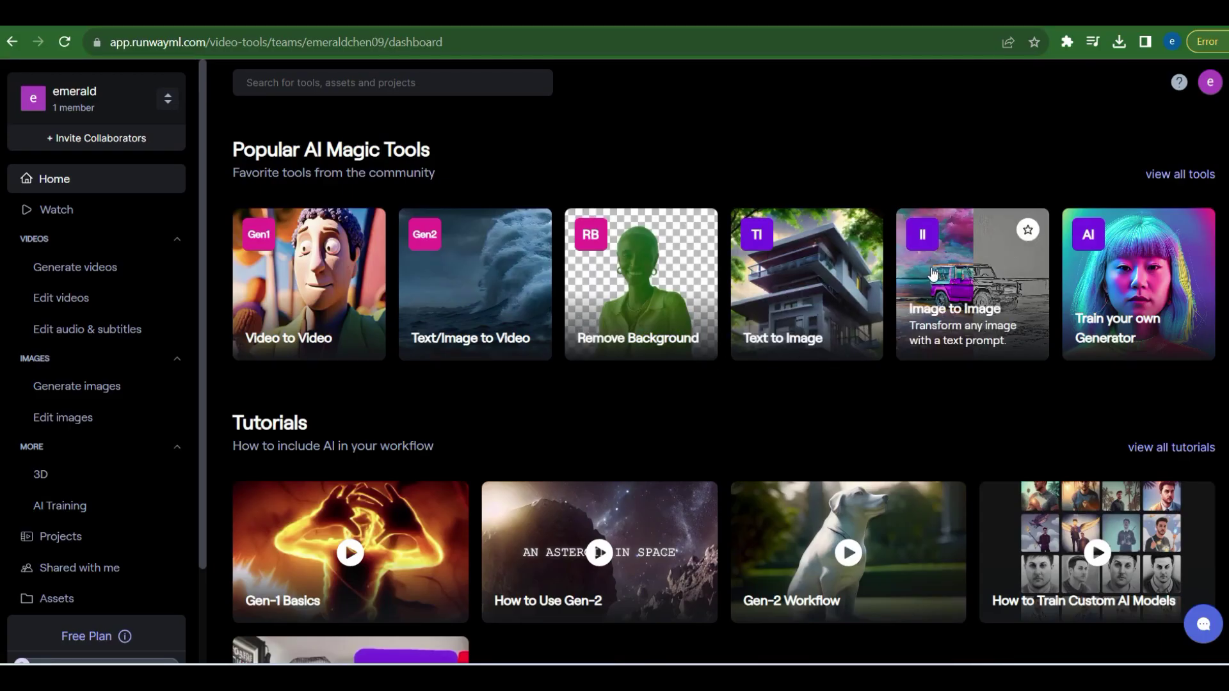
# Open Image to Image and upload rabbit2 from the video16 folder as the source
pyautogui.click(930, 269)
pyautogui.click(633, 295)
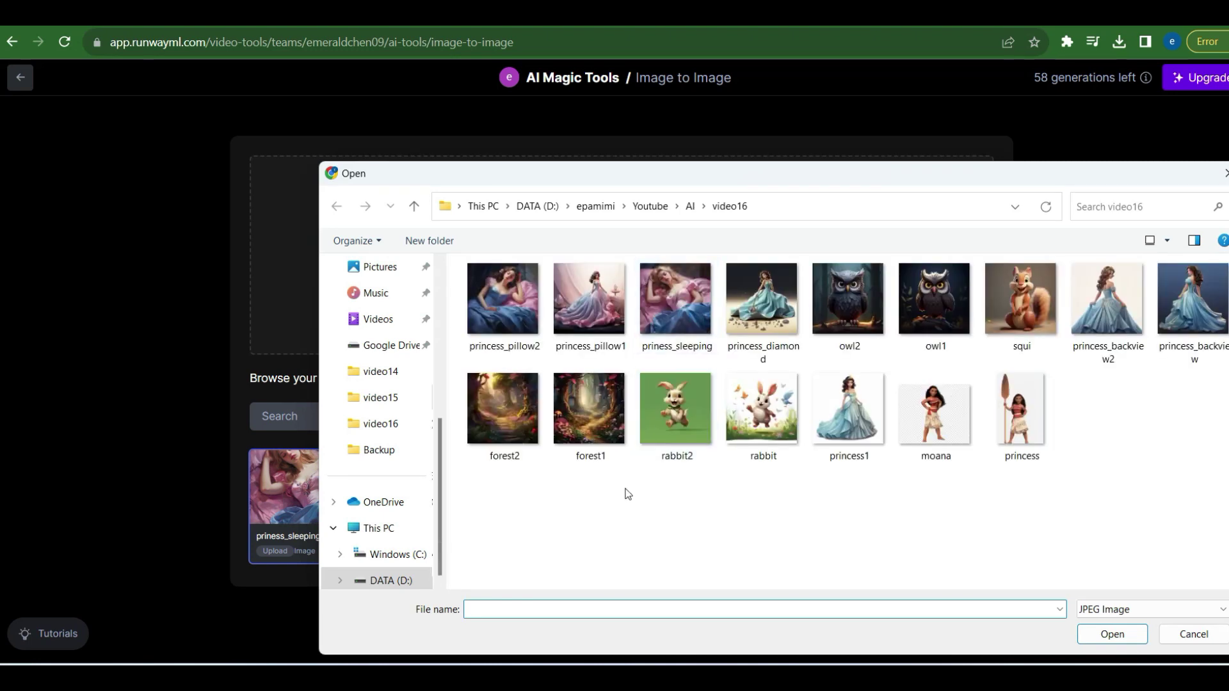
pyautogui.doubleClick(671, 409)
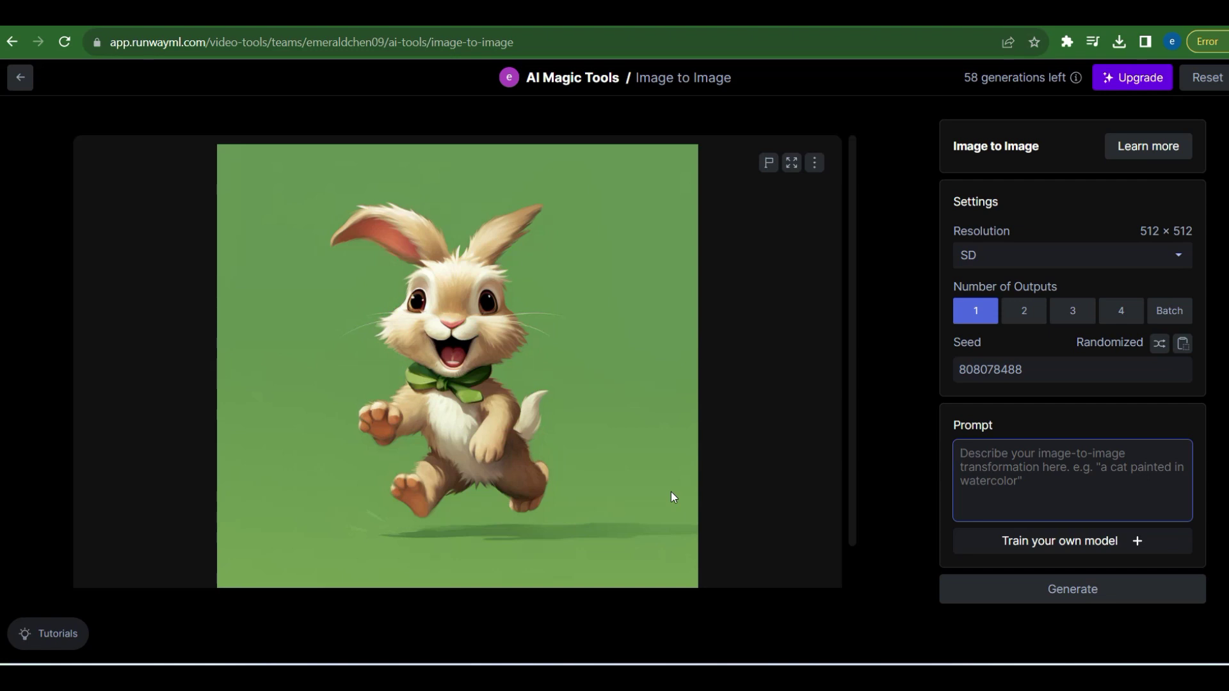
# Set four outputs and generate rabbit variations from the prompt '3d animation style'
pyautogui.click(1120, 310)
pyautogui.click(1020, 463)
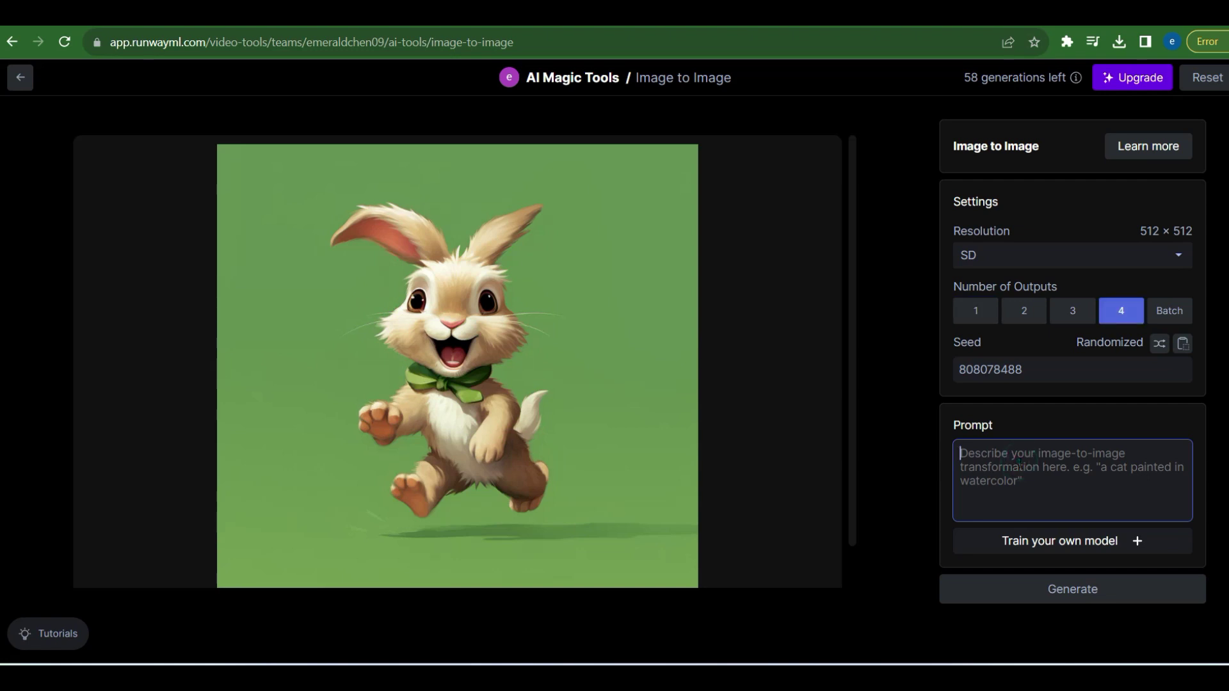
pyautogui.write('3d animation style')
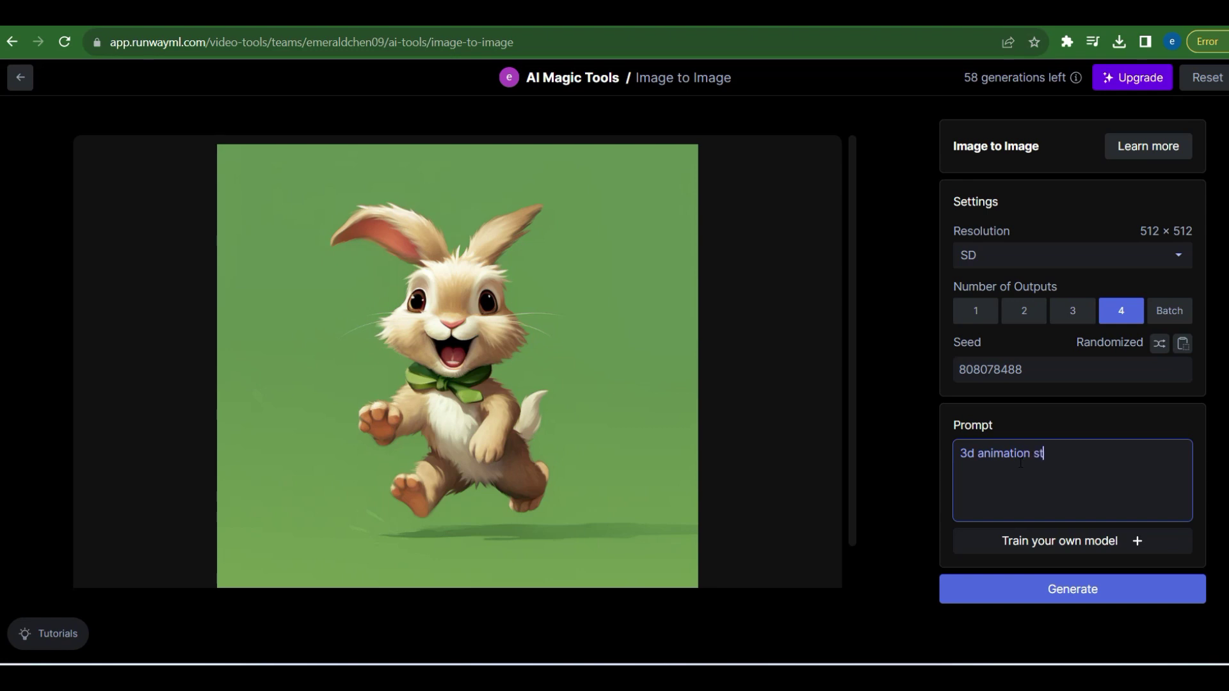
pyautogui.click(1076, 587)
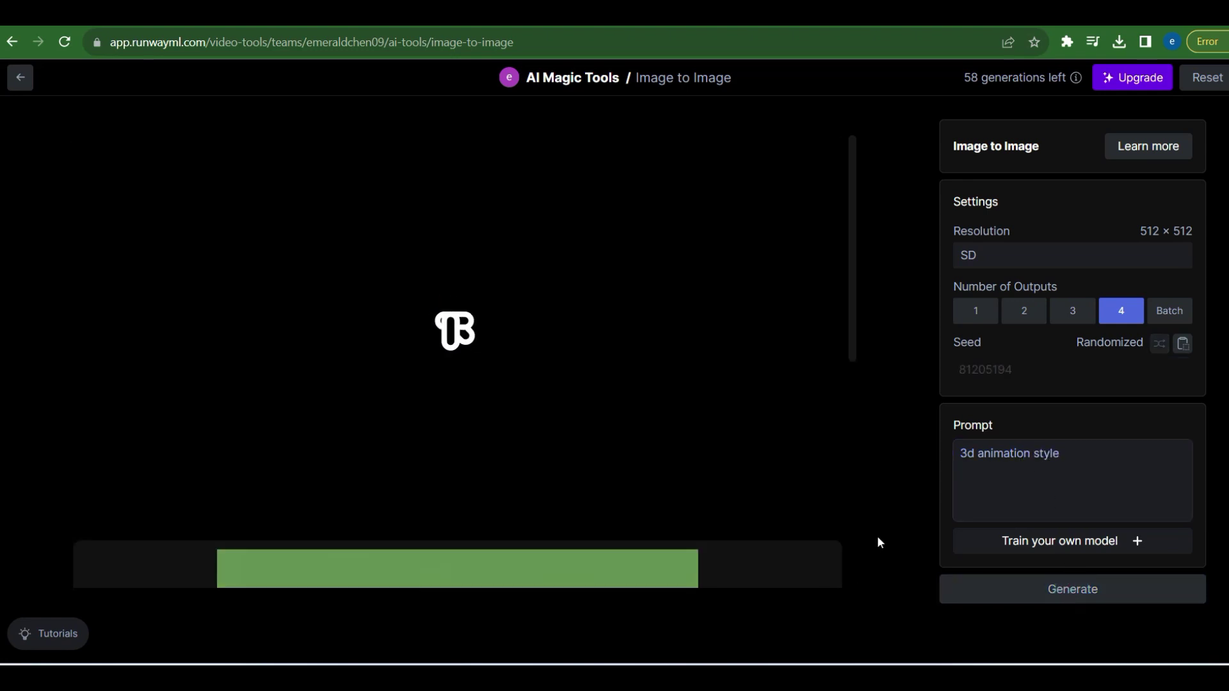
pyautogui.scroll(-4, 734, 467)
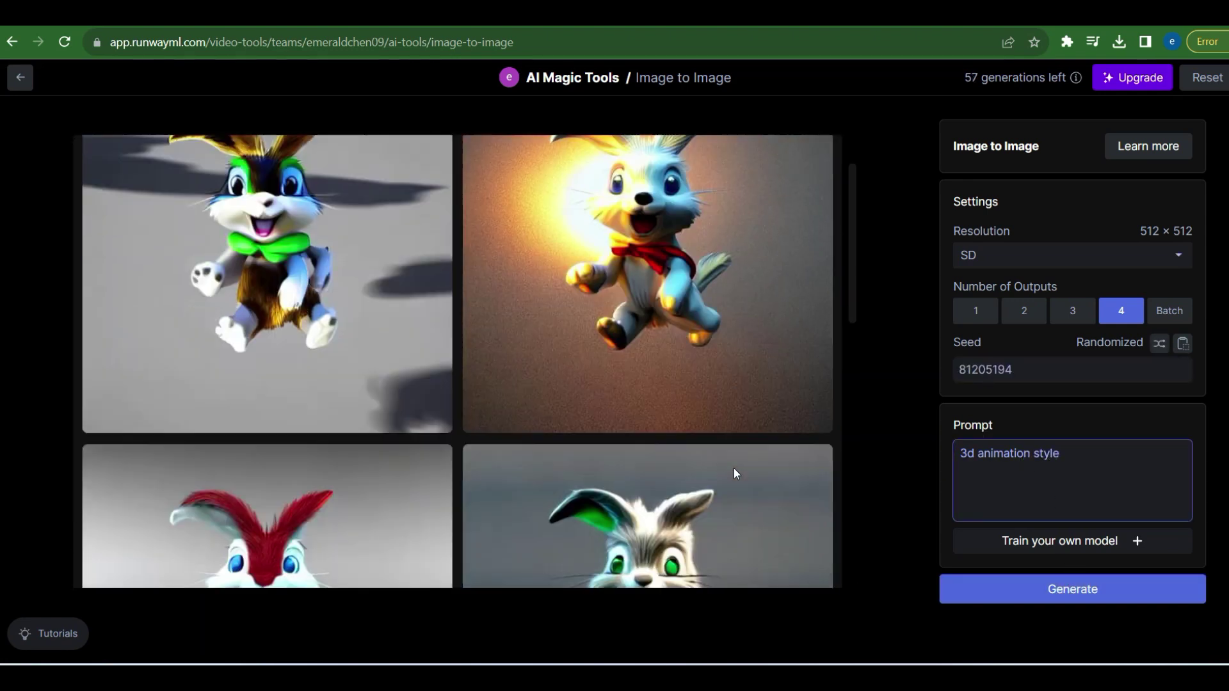
pyautogui.scroll(-5, 733, 467)
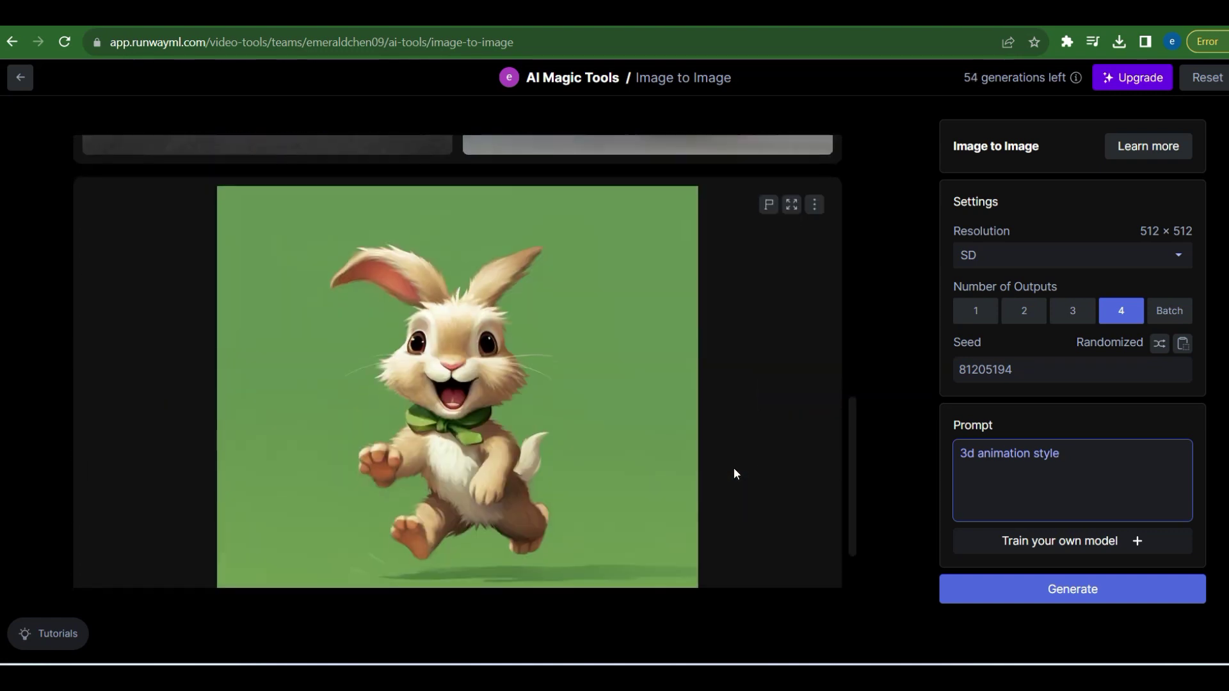
pyautogui.scroll(5, 733, 467)
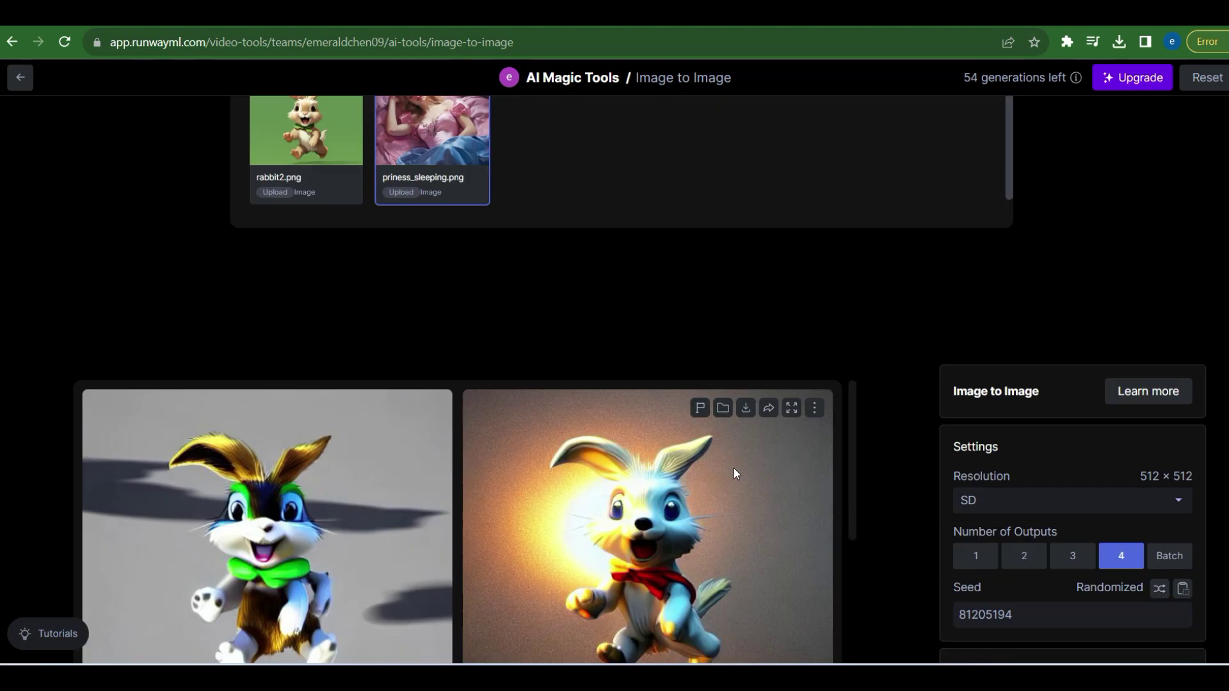
pyautogui.scroll(-5, 864, 470)
pyautogui.scroll(5, 762, 491)
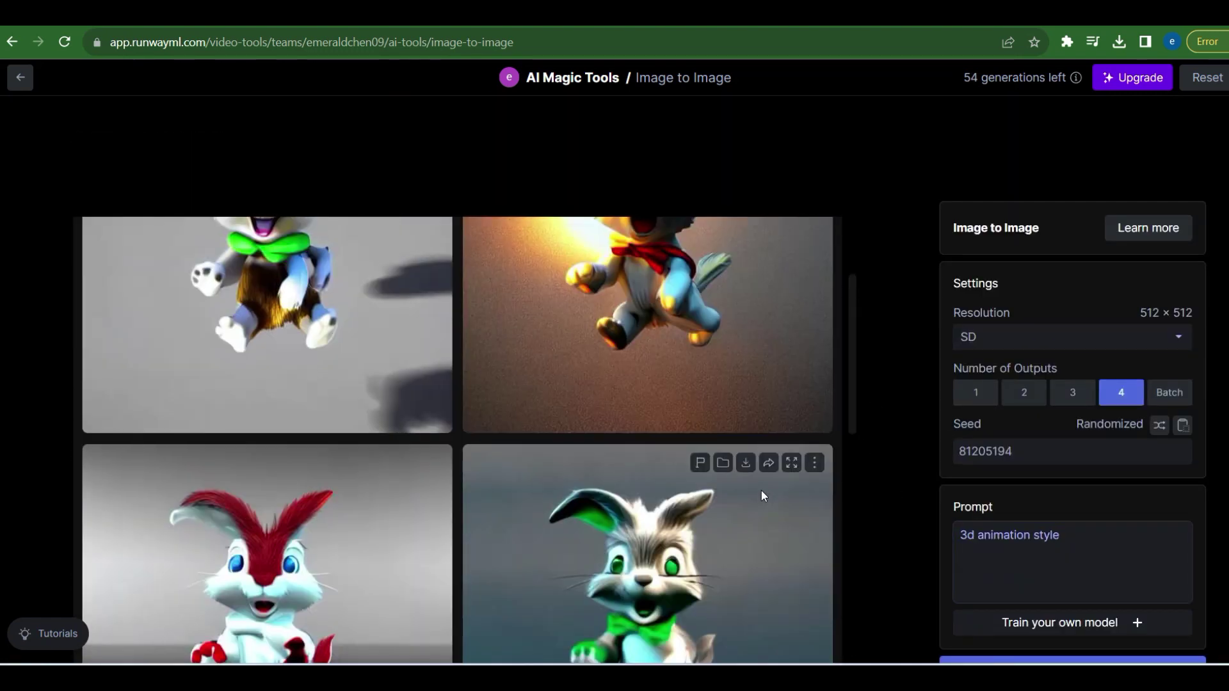
# Replace the prompt with 'cyper punk syyle'
pyautogui.moveTo(963, 454); pyautogui.dragTo(1128, 454)
pyautogui.press('BackSpace')
pyautogui.write('cyper ')
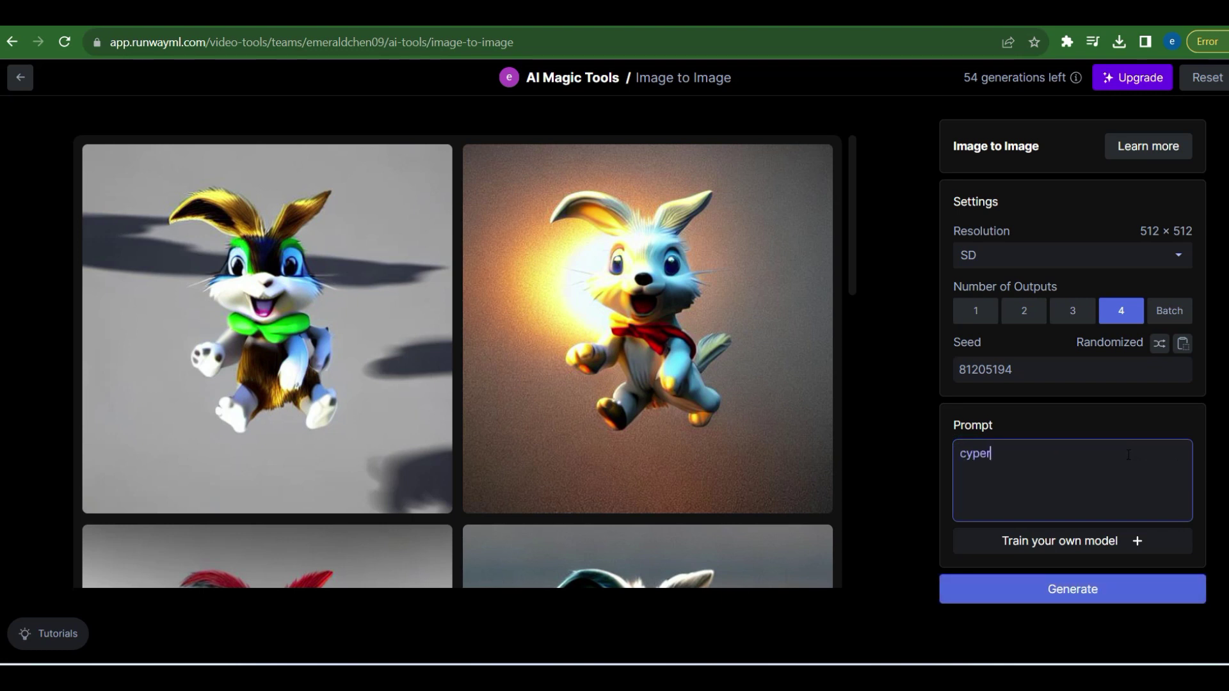
pyautogui.write('punk sy')
pyautogui.write('yle')
# Correct the prompt's spelling to 'cyberpunk style'
pyautogui.rightClick(986, 454)
pyautogui.click(1024, 219)
pyautogui.click(1038, 454)
pyautogui.press('BackSpace')
pyautogui.click(1069, 454)
pyautogui.press('Left')
pyautogui.press('Left')
pyautogui.write('t')
# Generate the four cyberpunk-style rabbit variations and review them
pyautogui.click(1073, 587)
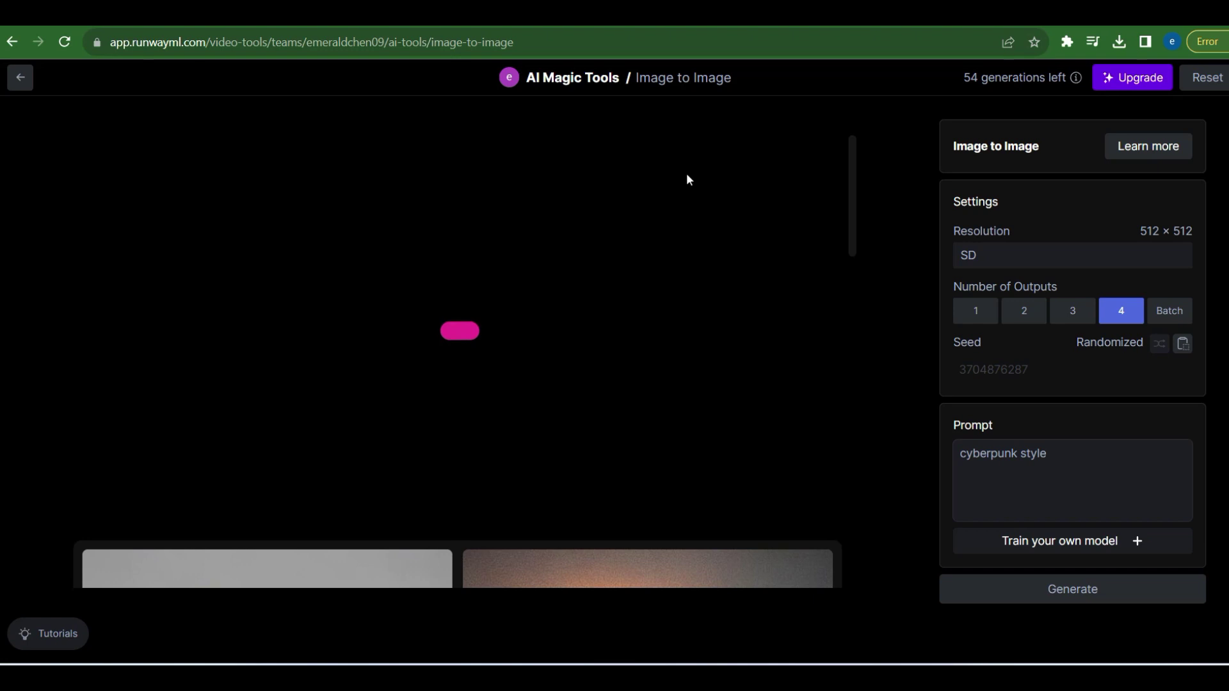
pyautogui.scroll(-3, 773, 398)
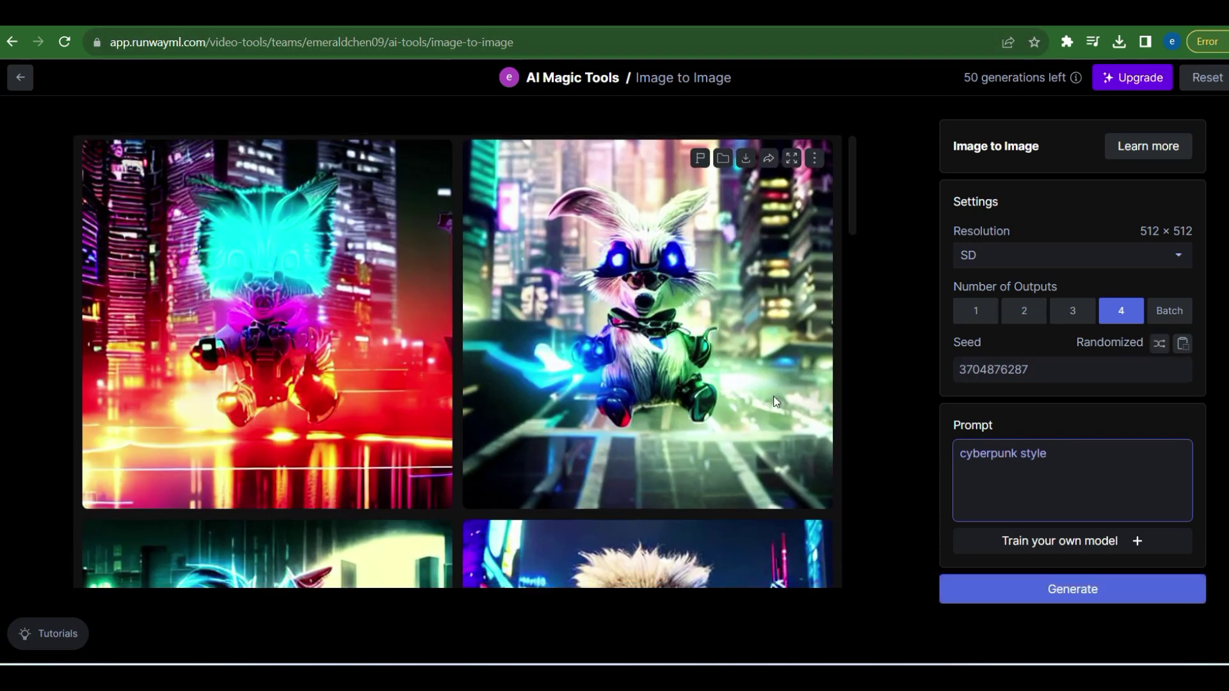
pyautogui.scroll(-5, 774, 401)
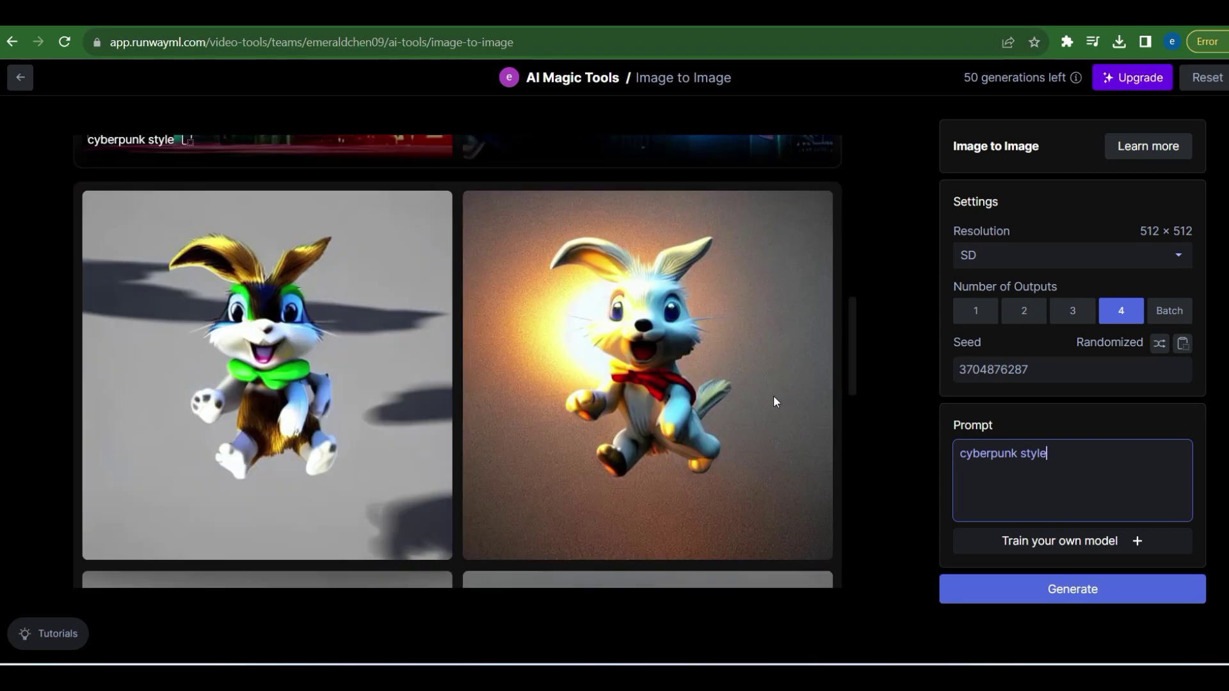
pyautogui.scroll(5, 774, 401)
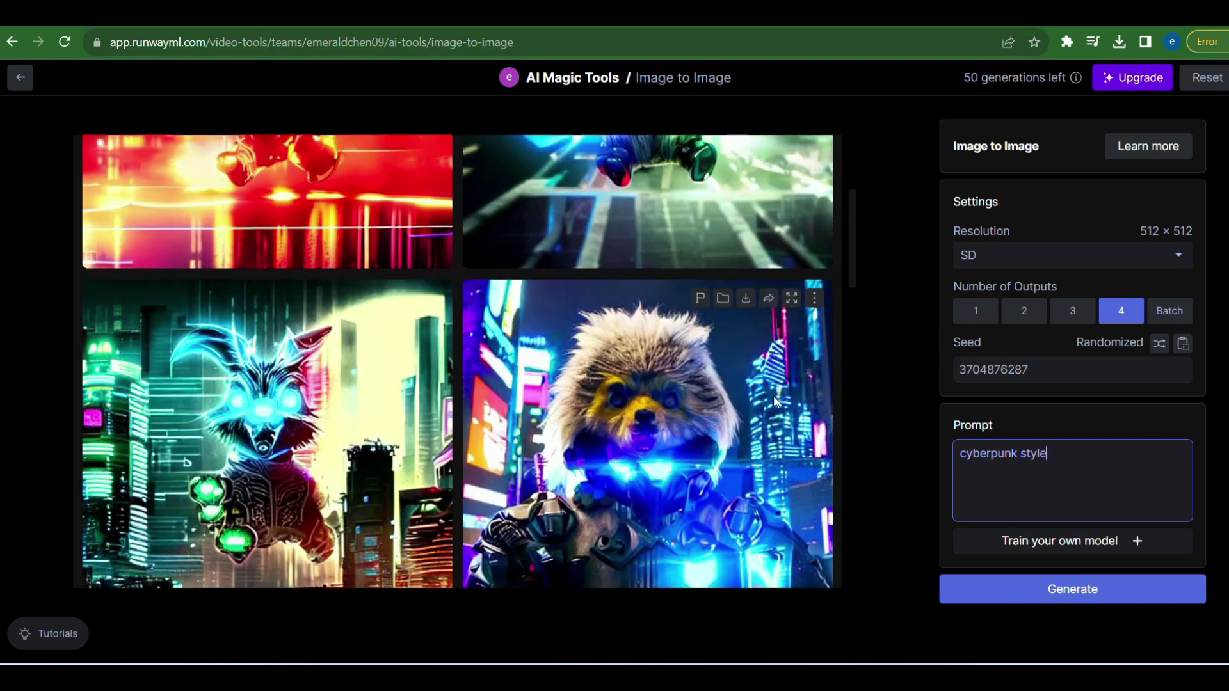
pyautogui.scroll(3, 775, 401)
pyautogui.scroll(-5, 773, 397)
pyautogui.scroll(5, 774, 397)
pyautogui.moveTo(1022, 453); pyautogui.dragTo(943, 451)
# Generate four rabbit variations from the prompt 'anime style'
pyautogui.write('anime')
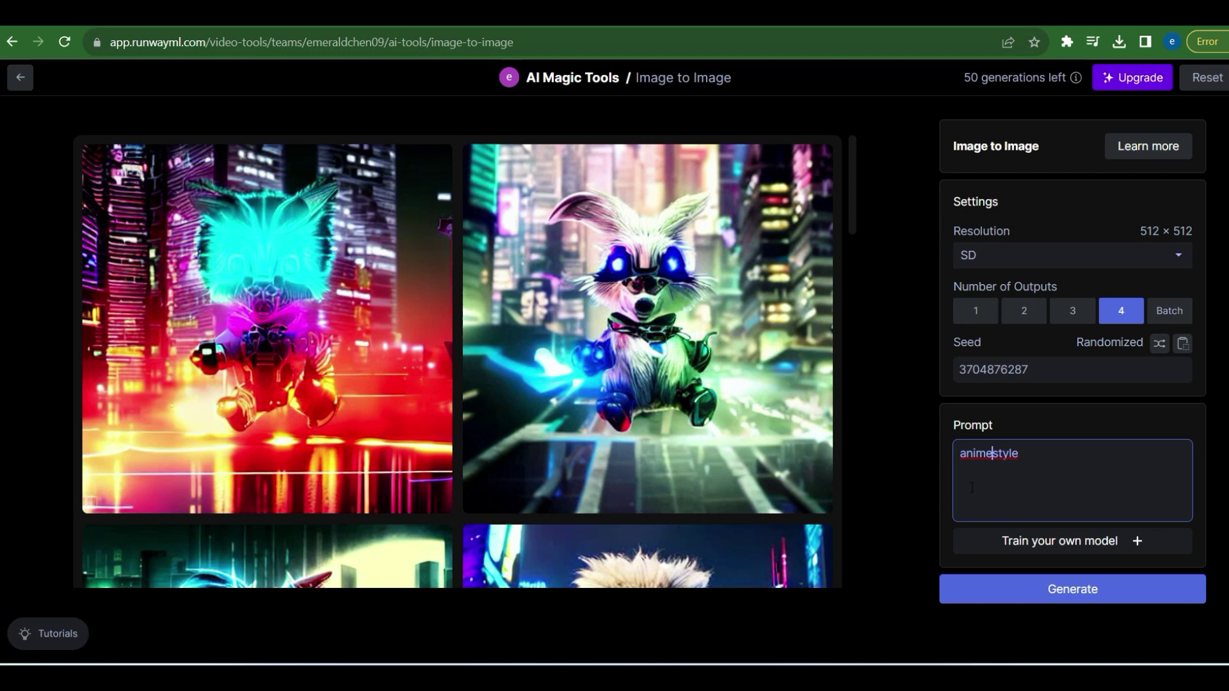
pyautogui.moveTo(1059, 545)
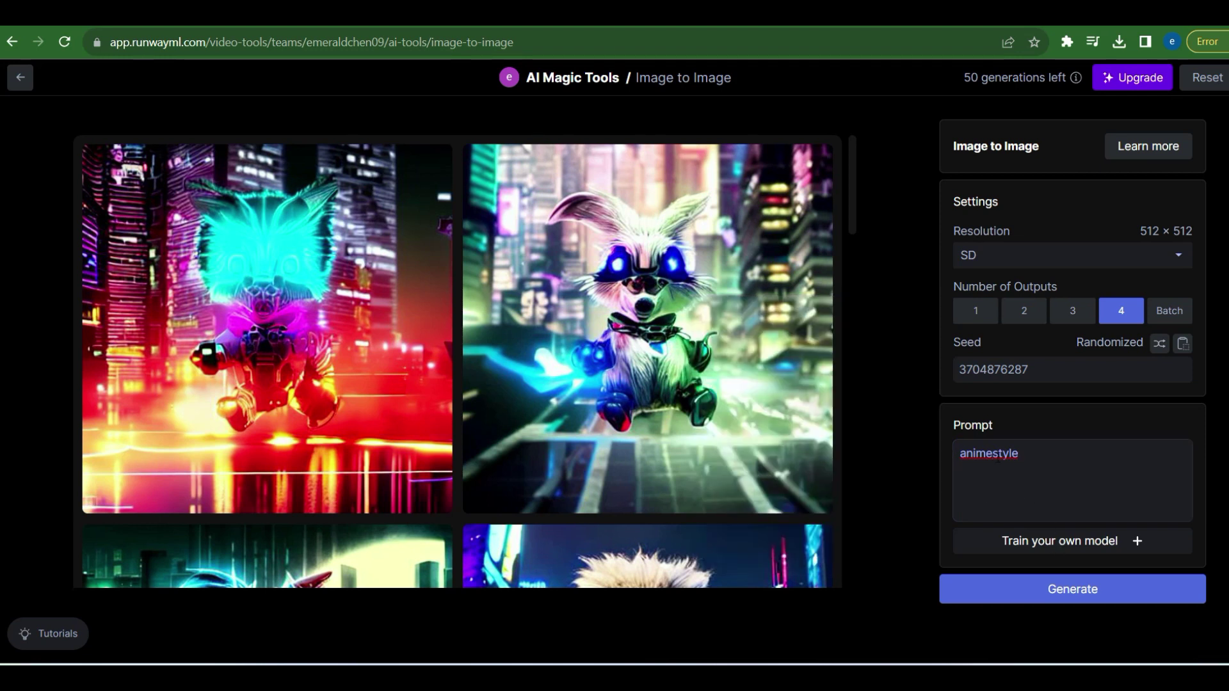
pyautogui.click(1090, 596)
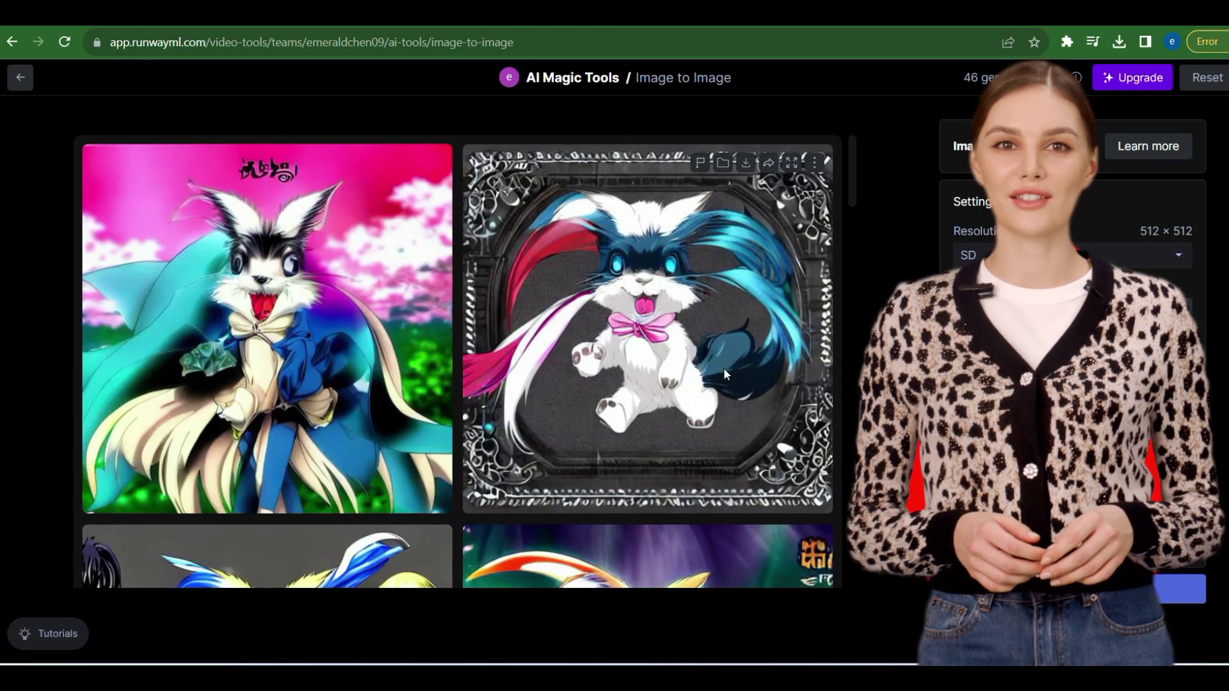
pyautogui.scroll(-3, 725, 373)
pyautogui.scroll(-2, 726, 374)
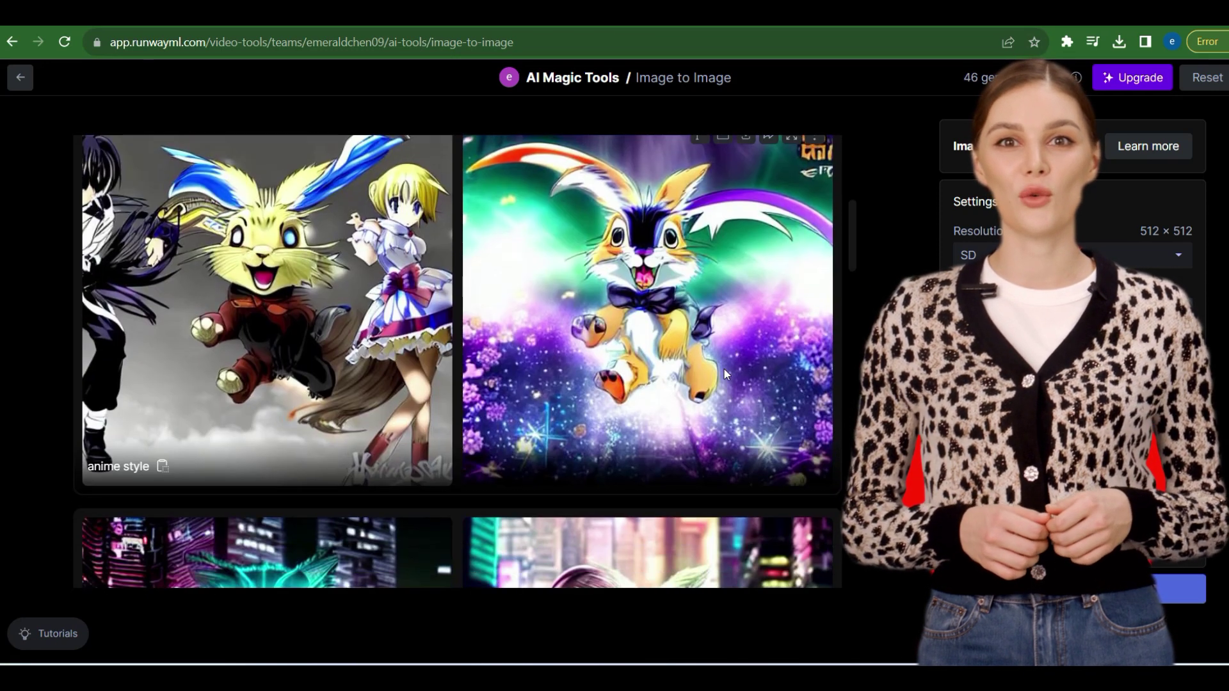
pyautogui.scroll(-3, 724, 368)
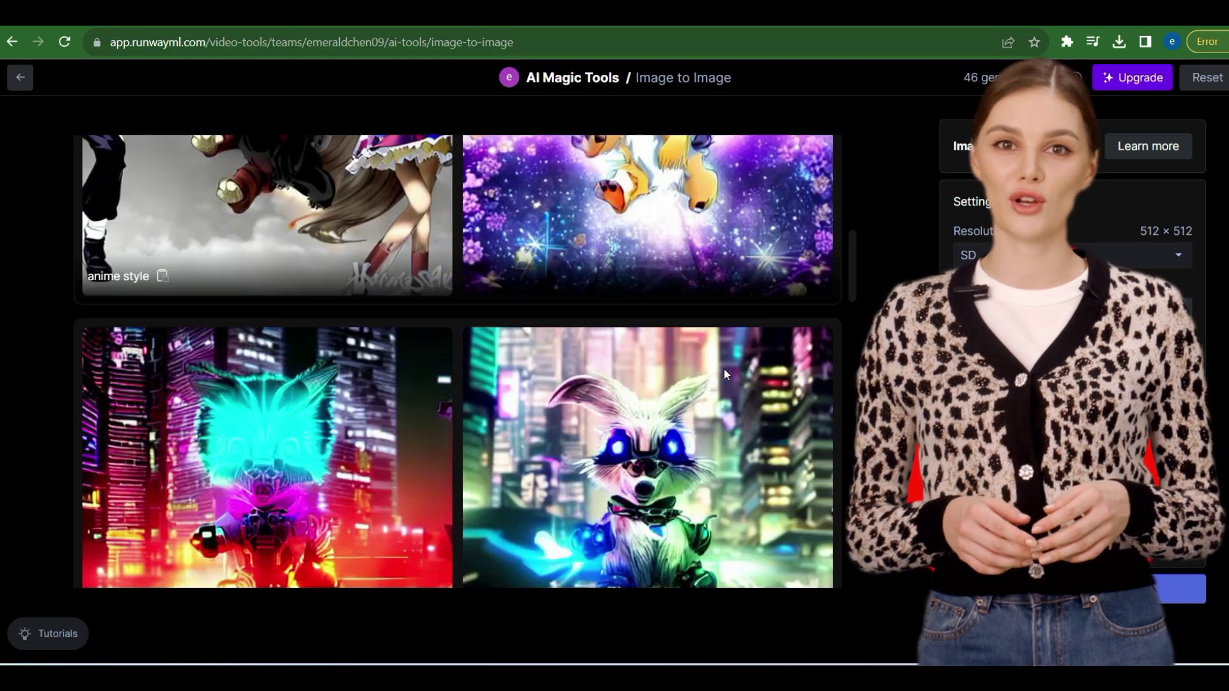
pyautogui.scroll(-3, 724, 369)
# Review the anime-style results and go back to the Home dashboard
pyautogui.scroll(-6, 724, 369)
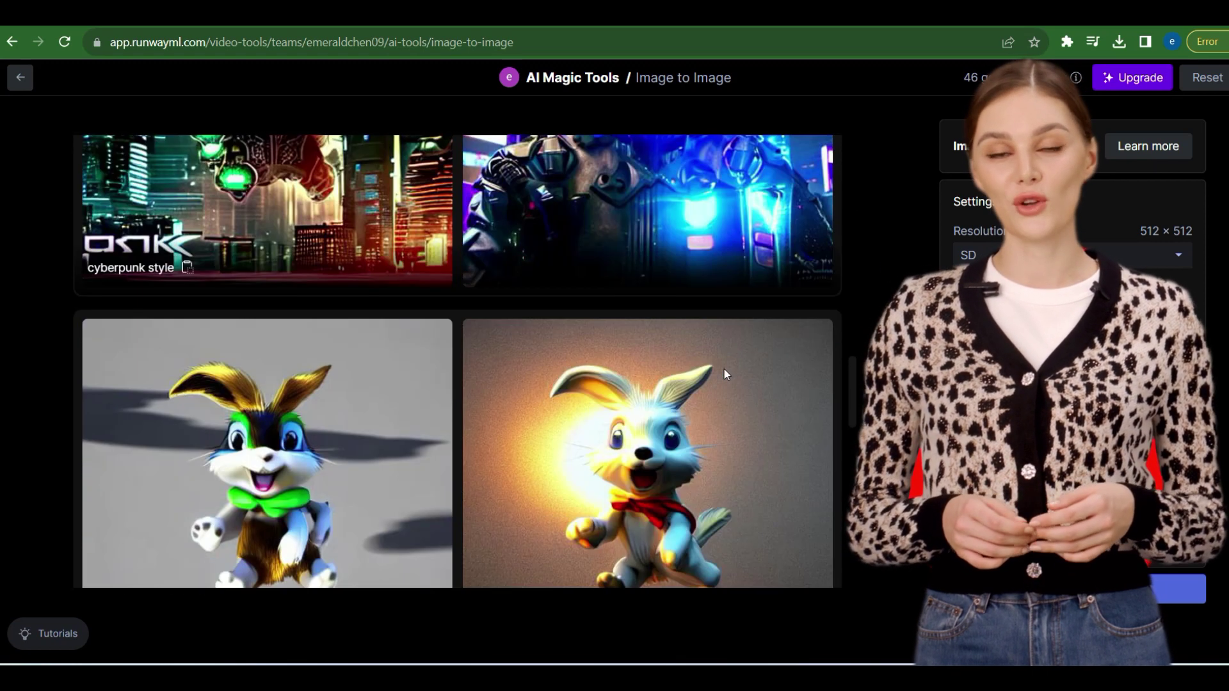
pyautogui.scroll(-8, 724, 369)
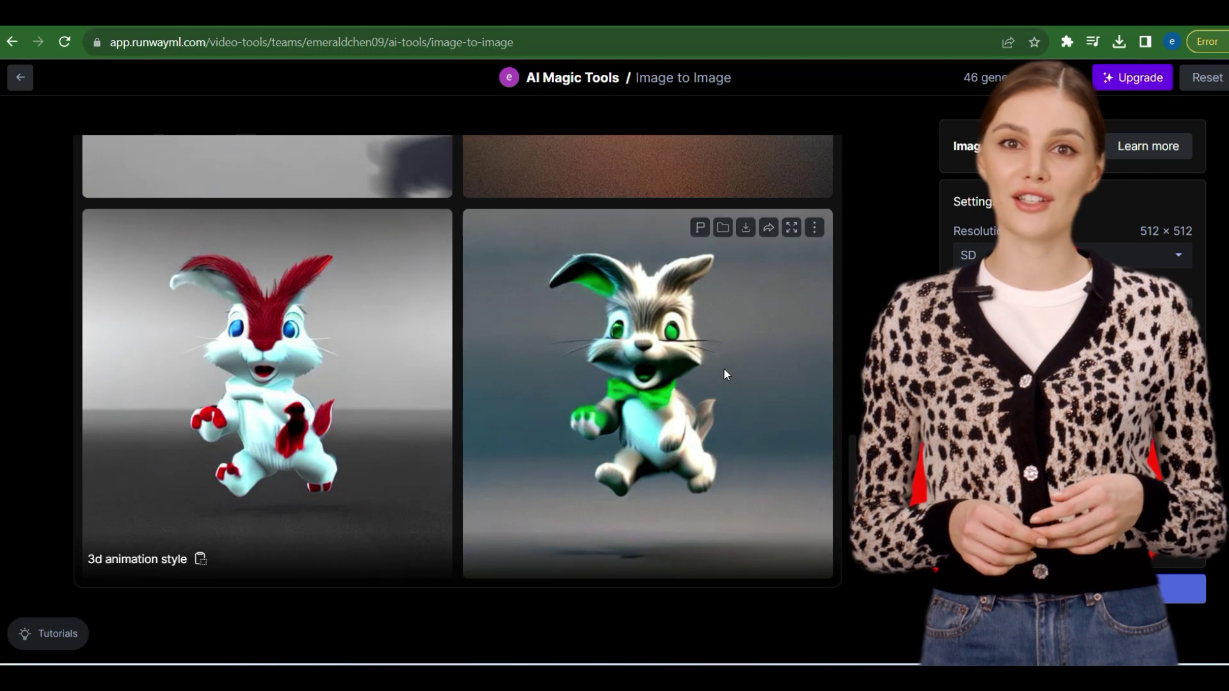
pyautogui.scroll(-7, 725, 371)
pyautogui.scroll(11, 724, 371)
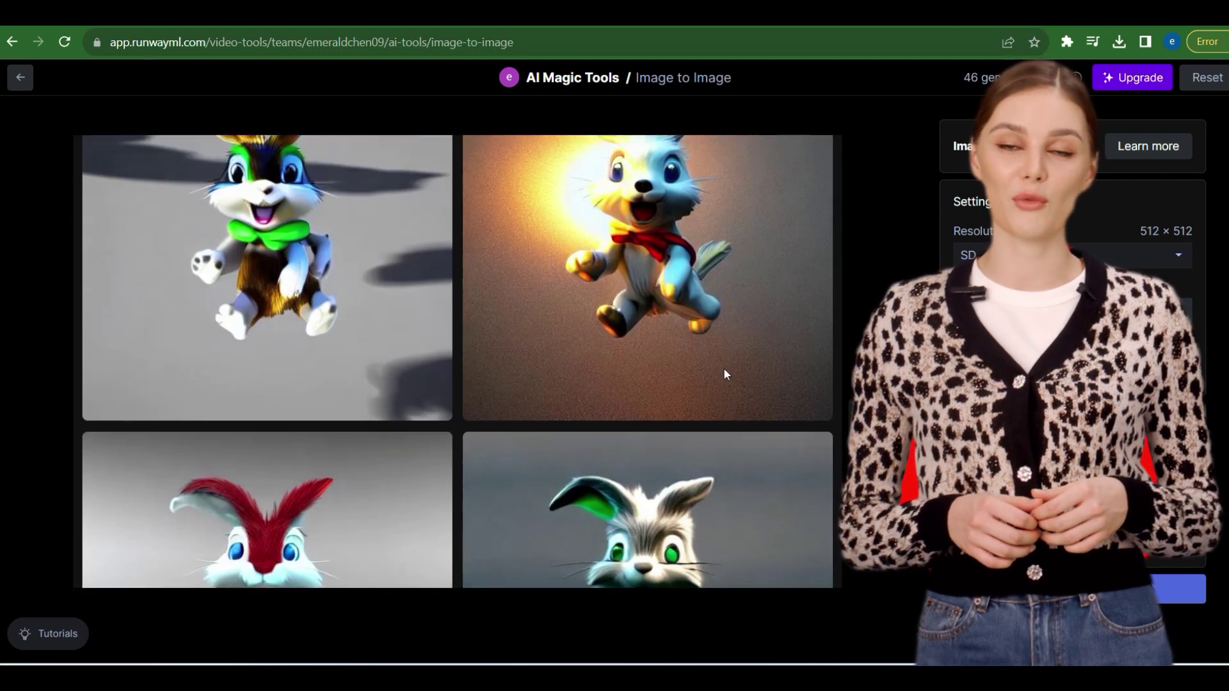
pyautogui.scroll(10, 724, 371)
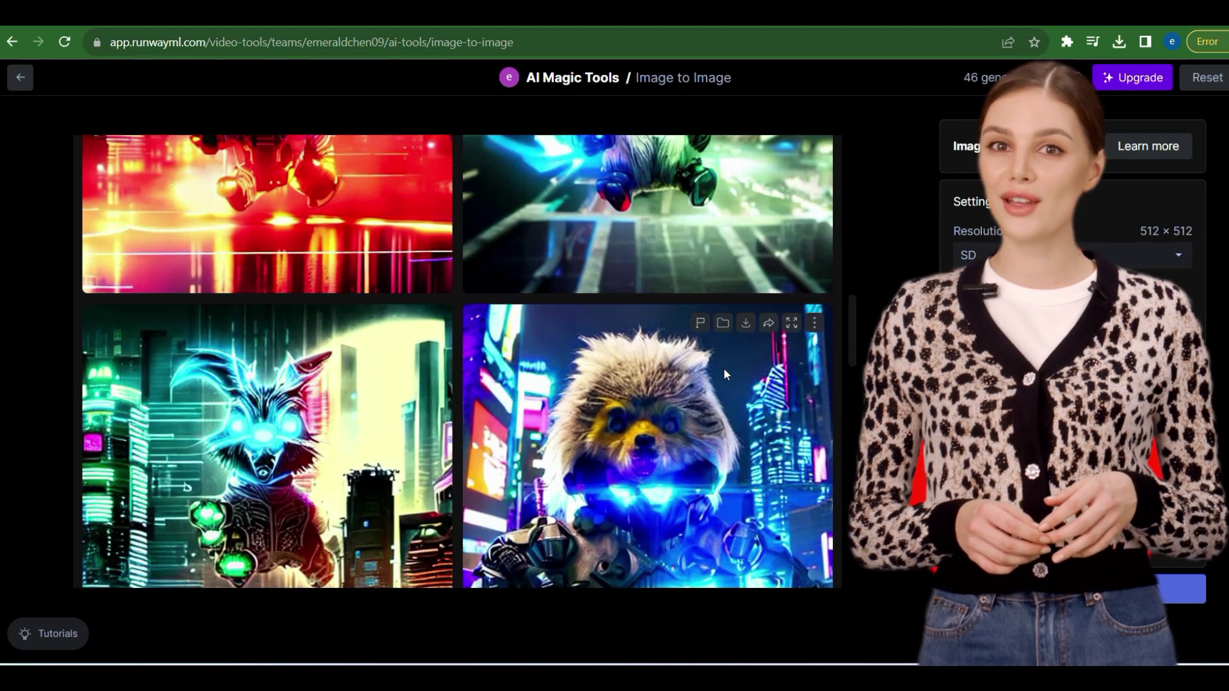
pyautogui.scroll(10, 723, 369)
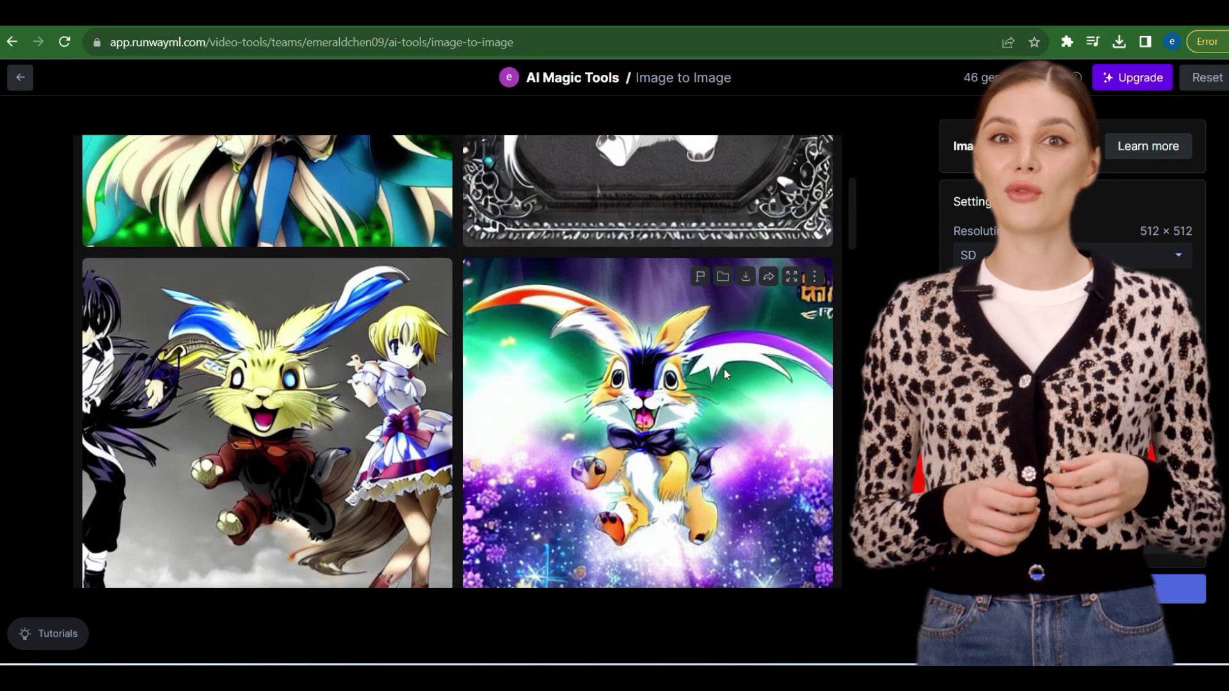
pyautogui.scroll(5, 724, 374)
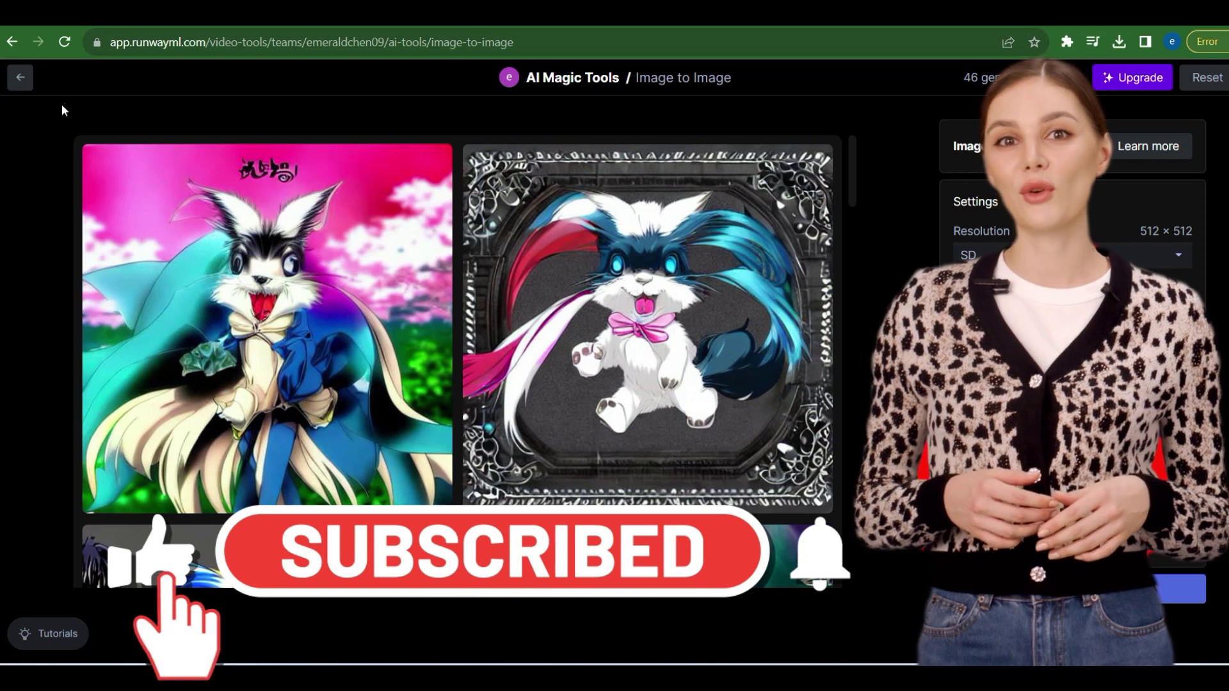
pyautogui.click(16, 78)
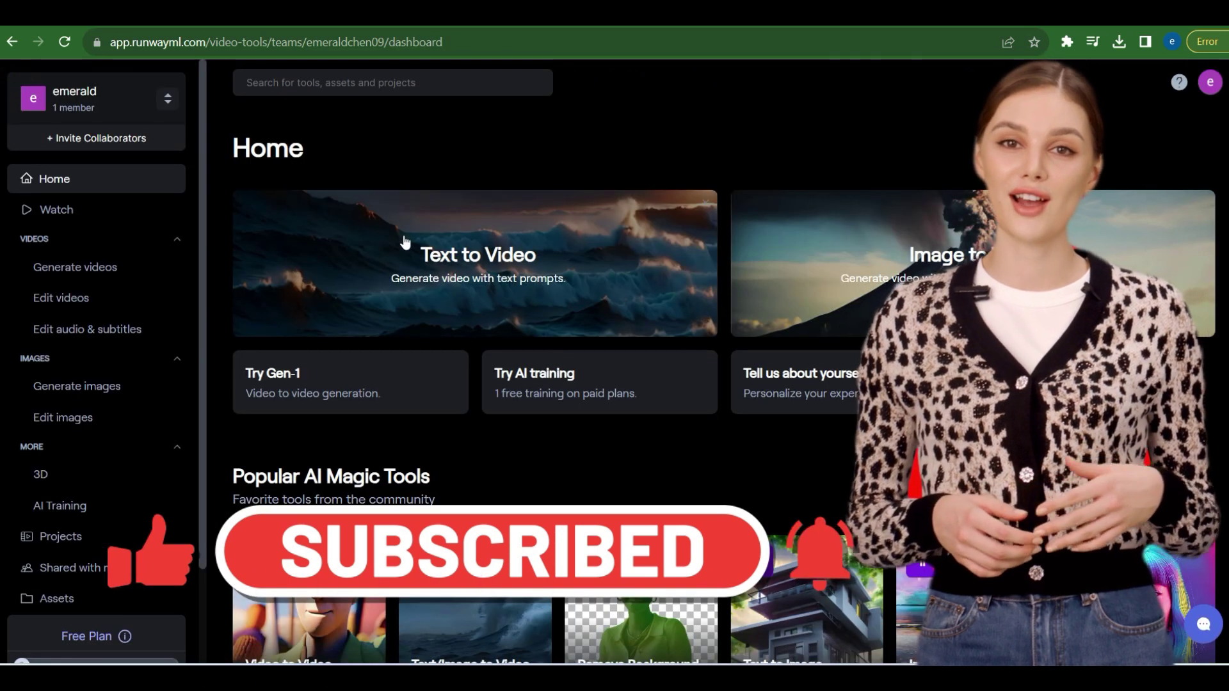
pyautogui.scroll(-1, 145, 349)
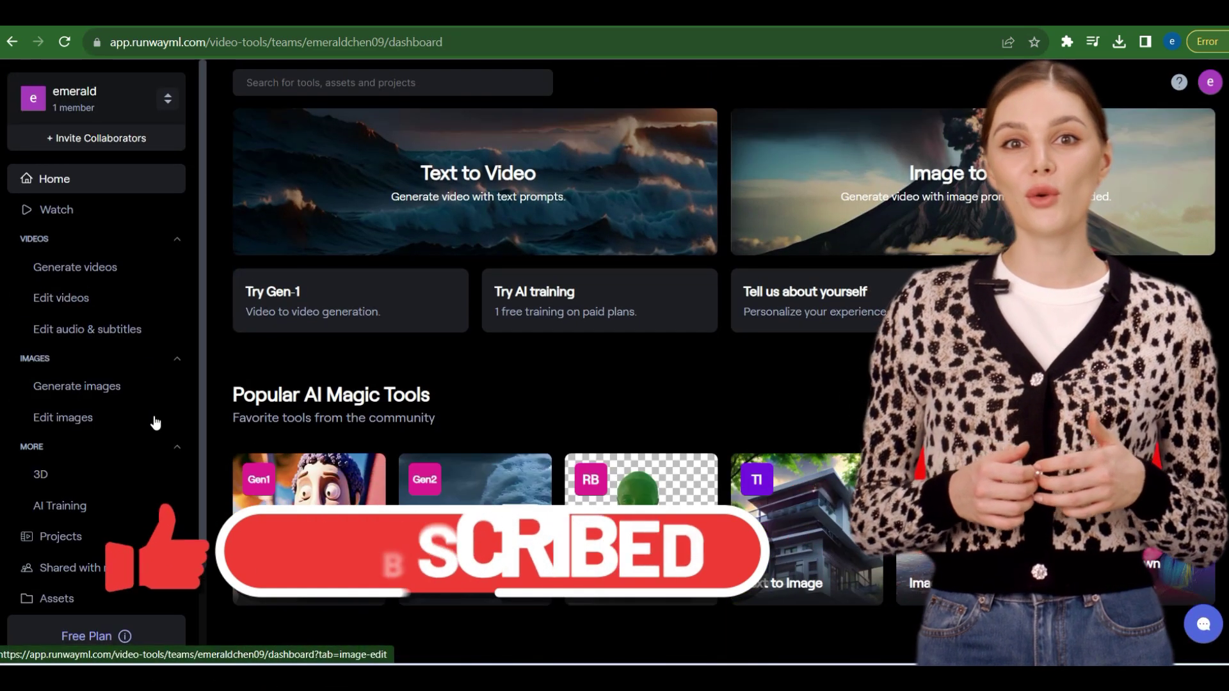
pyautogui.scroll(-1, 154, 419)
pyautogui.scroll(-3, 598, 417)
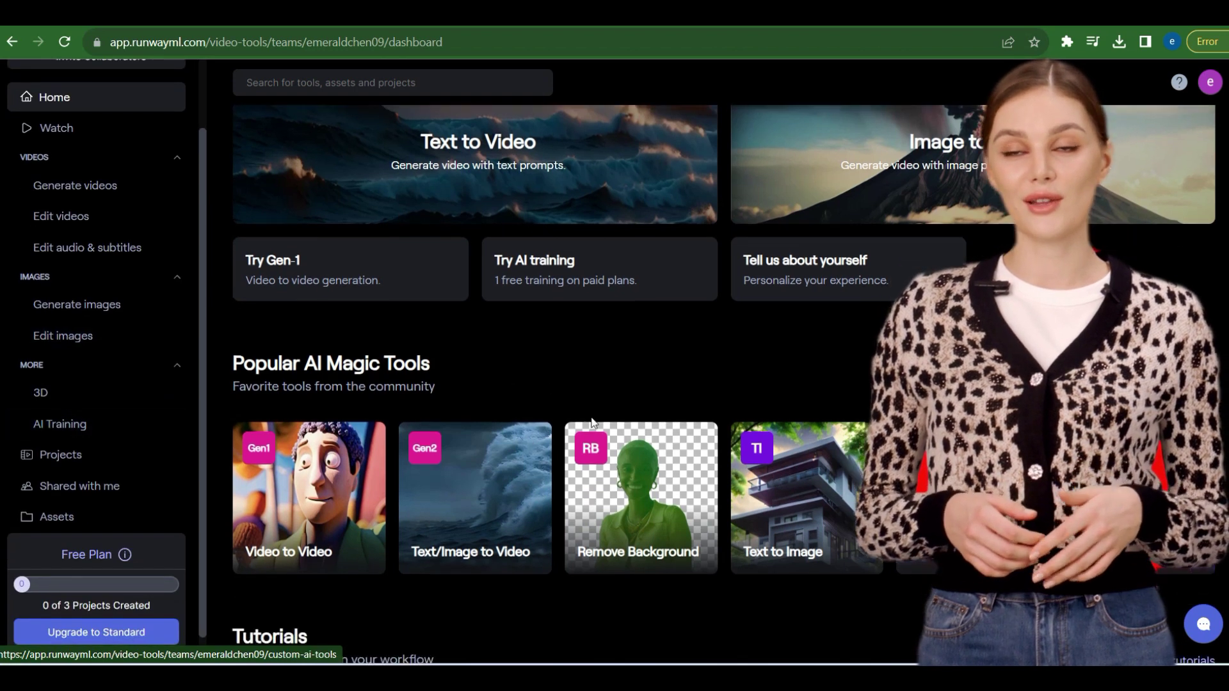
pyautogui.scroll(-5, 598, 418)
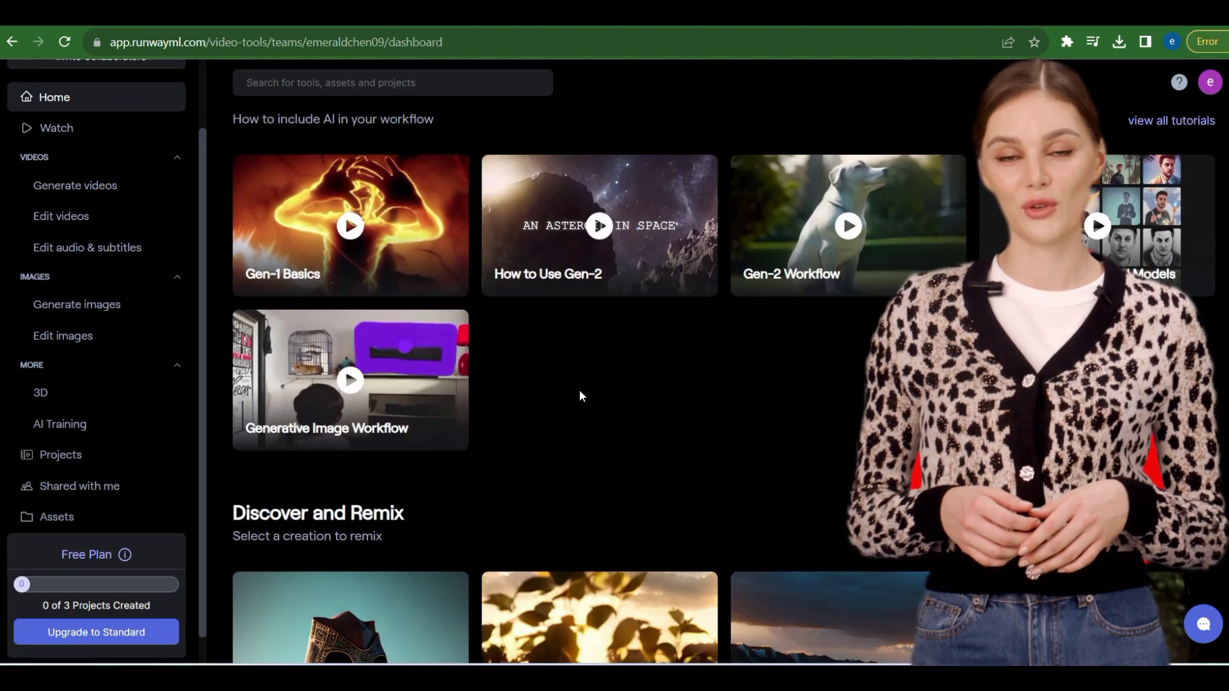